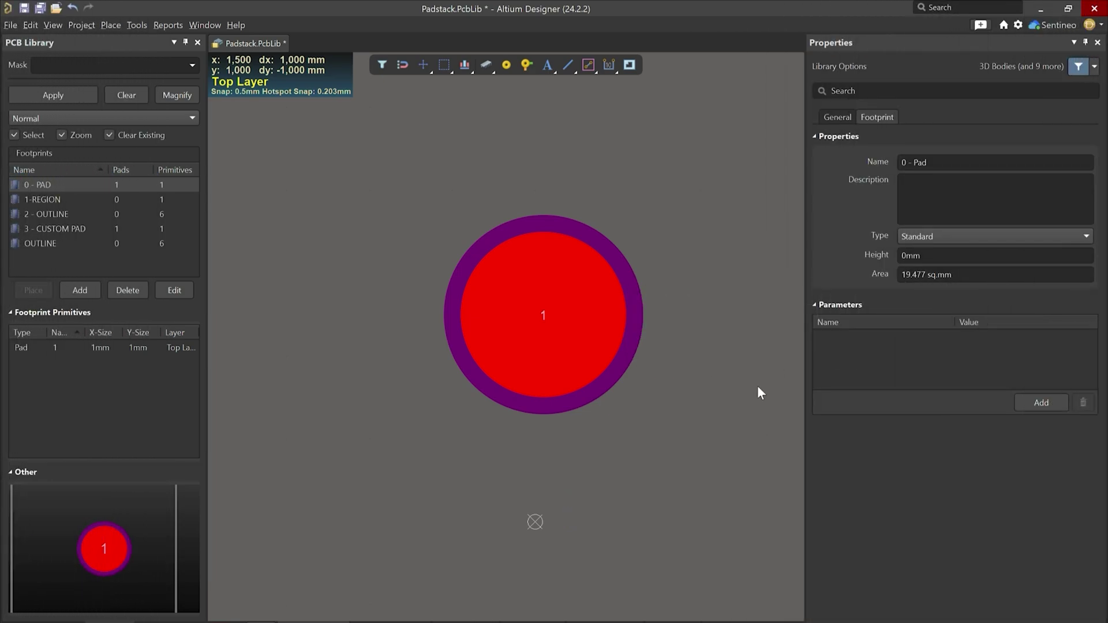
Place pad 5 beside pad 1 as a 2 mm by 1 mm round-ended pad.
key("Home")
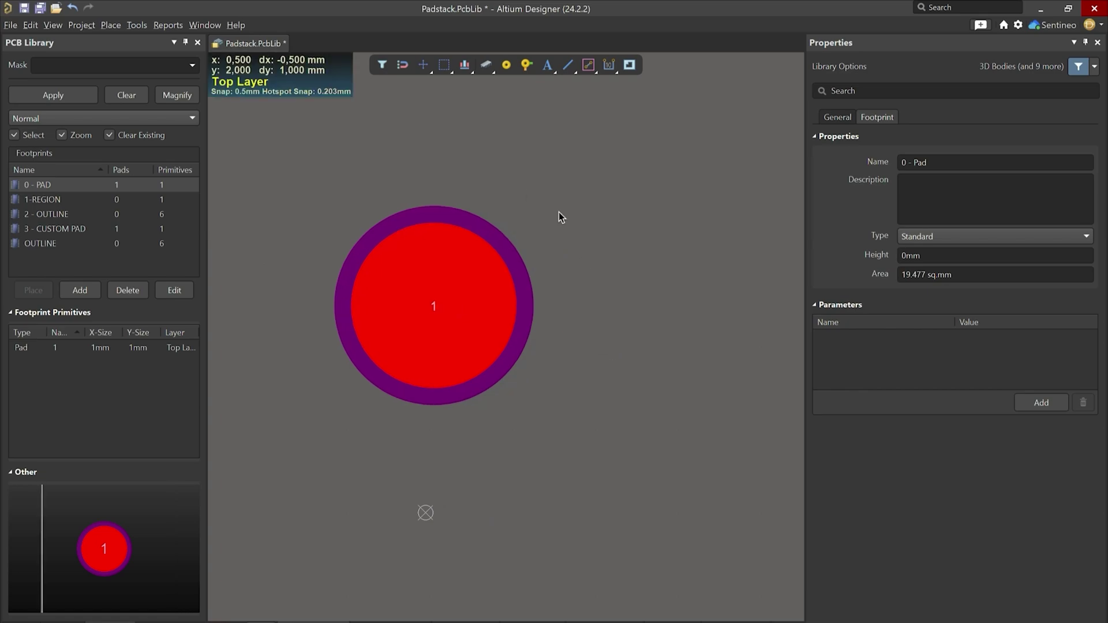
key("p")
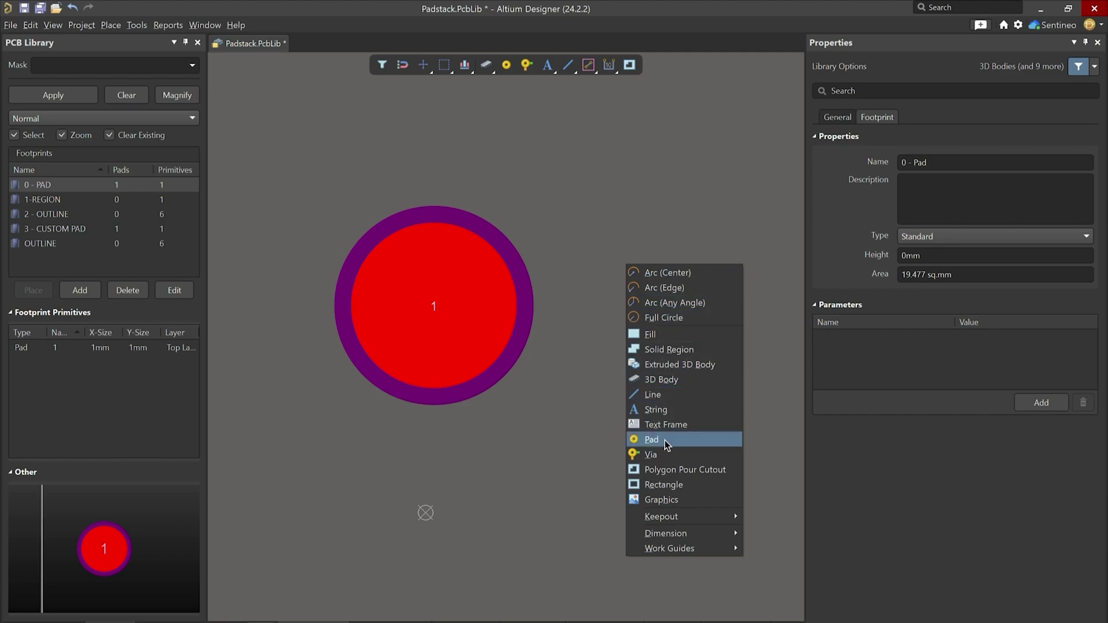
key("Escape")
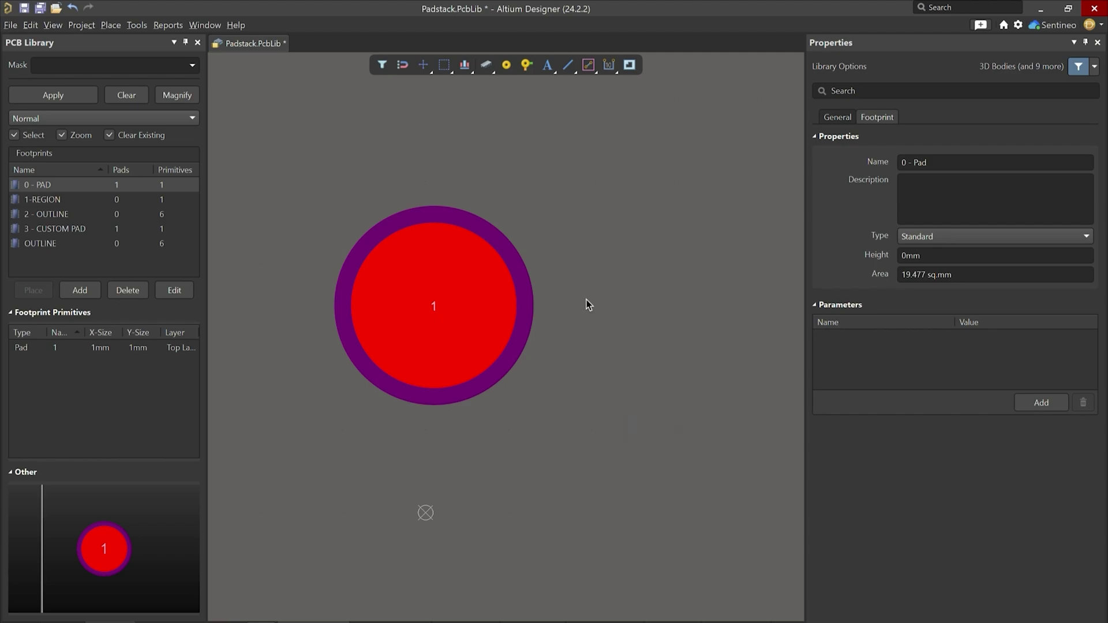
key("p")
key("p")
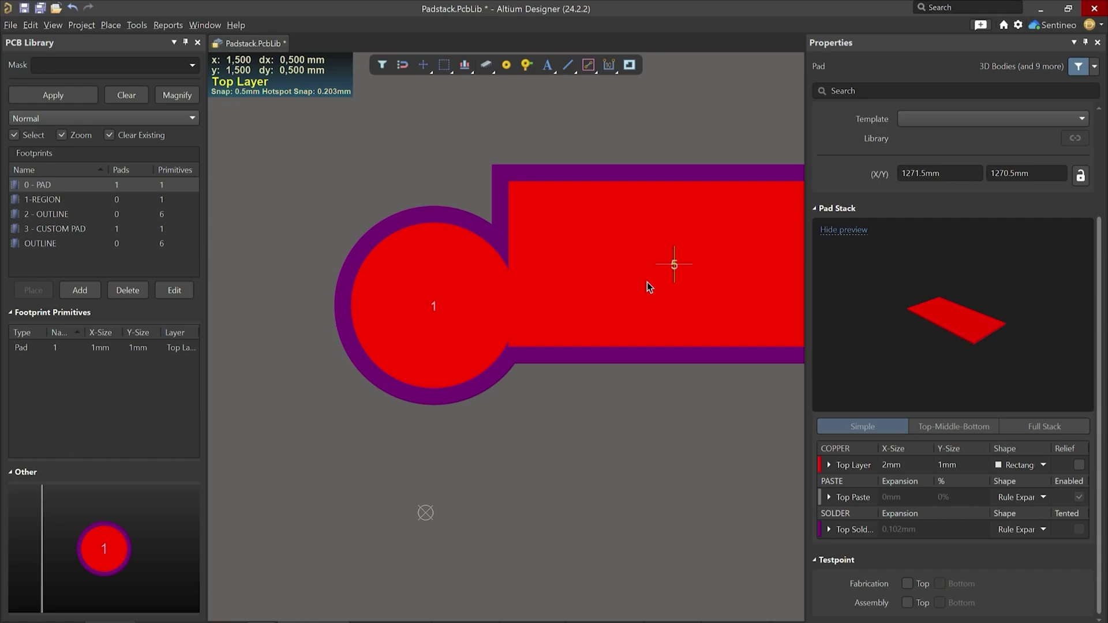
scroll(1053, 412, "down", 2)
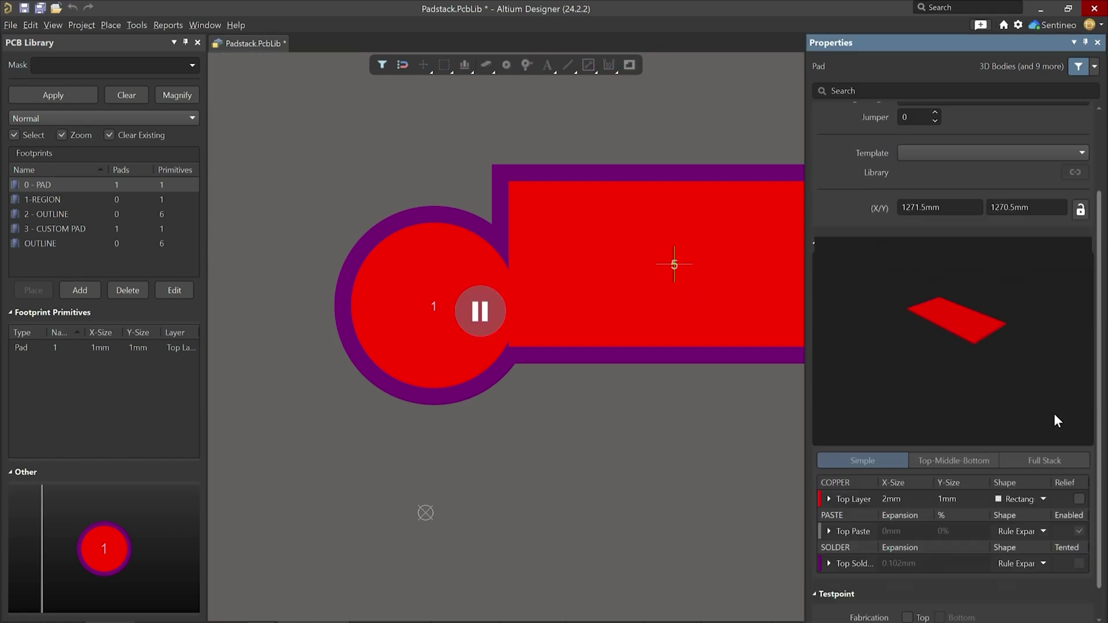
scroll(1053, 413, "down", 1)
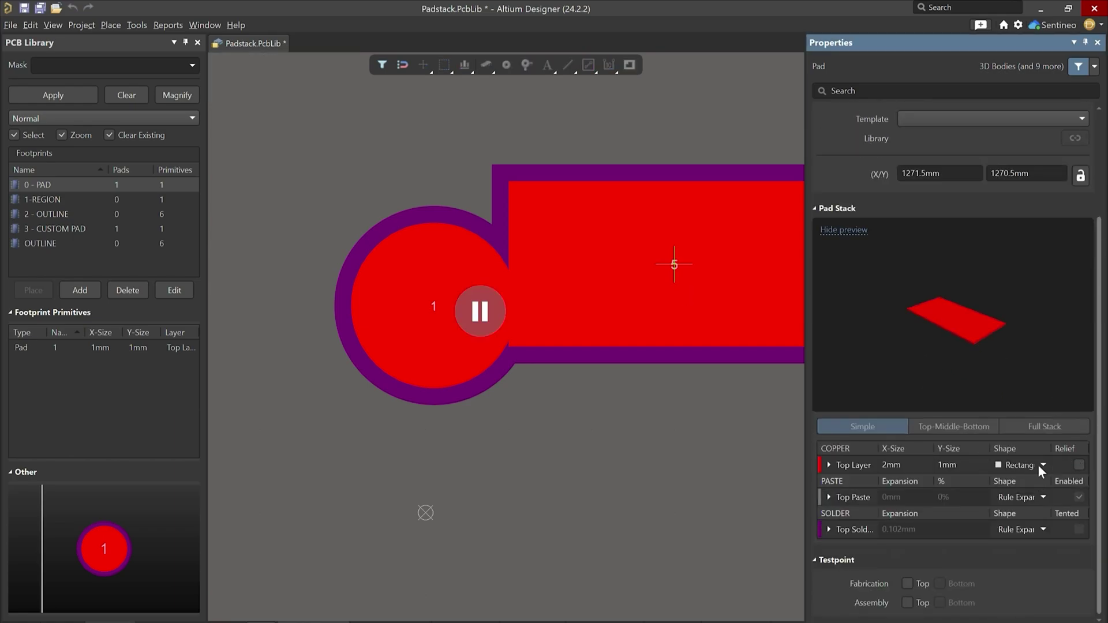
left_click(1041, 464)
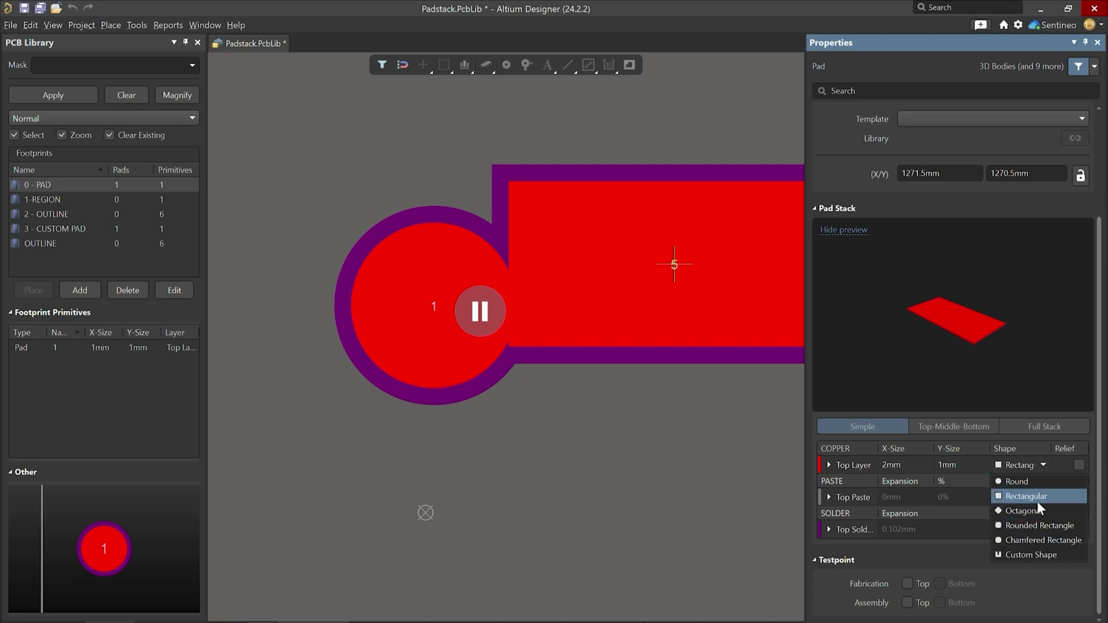
left_click(1022, 483)
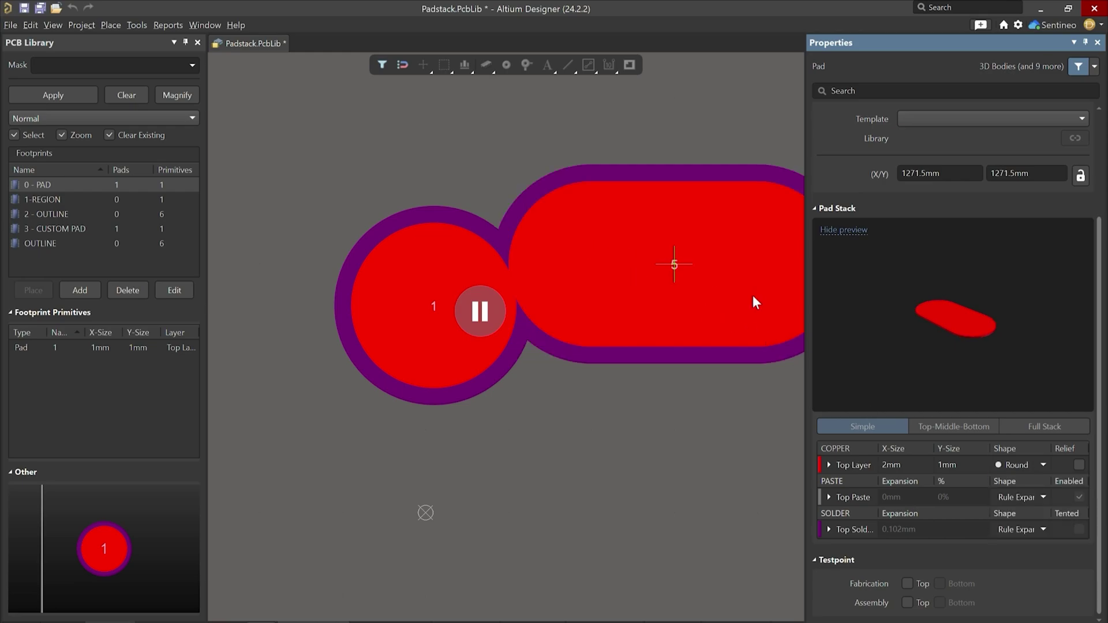
left_click(482, 312)
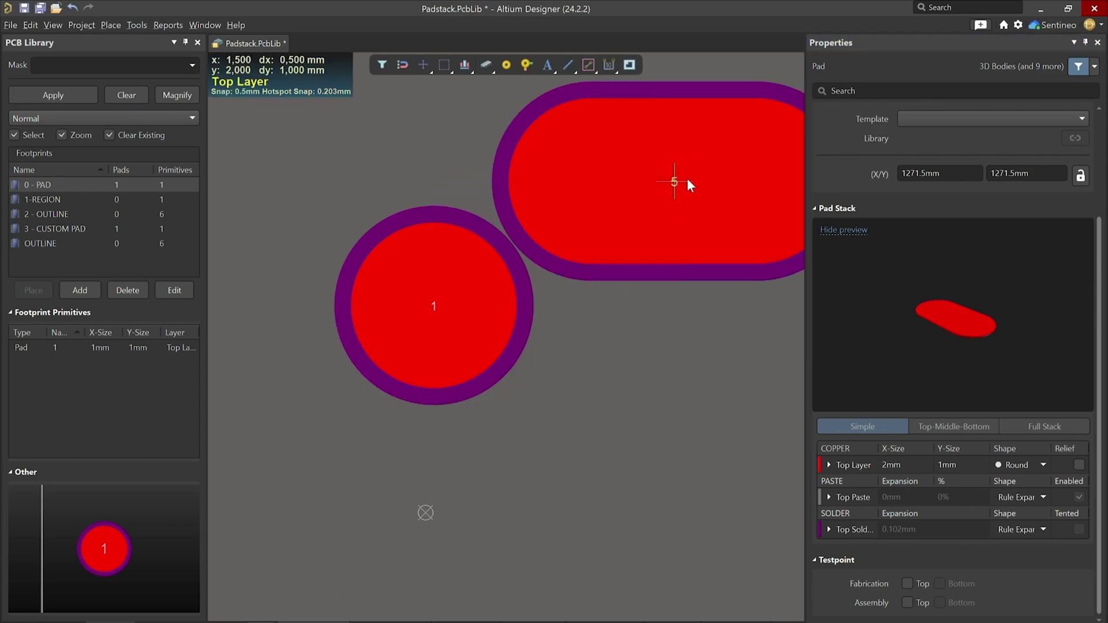
key("Escape")
key("Escape")
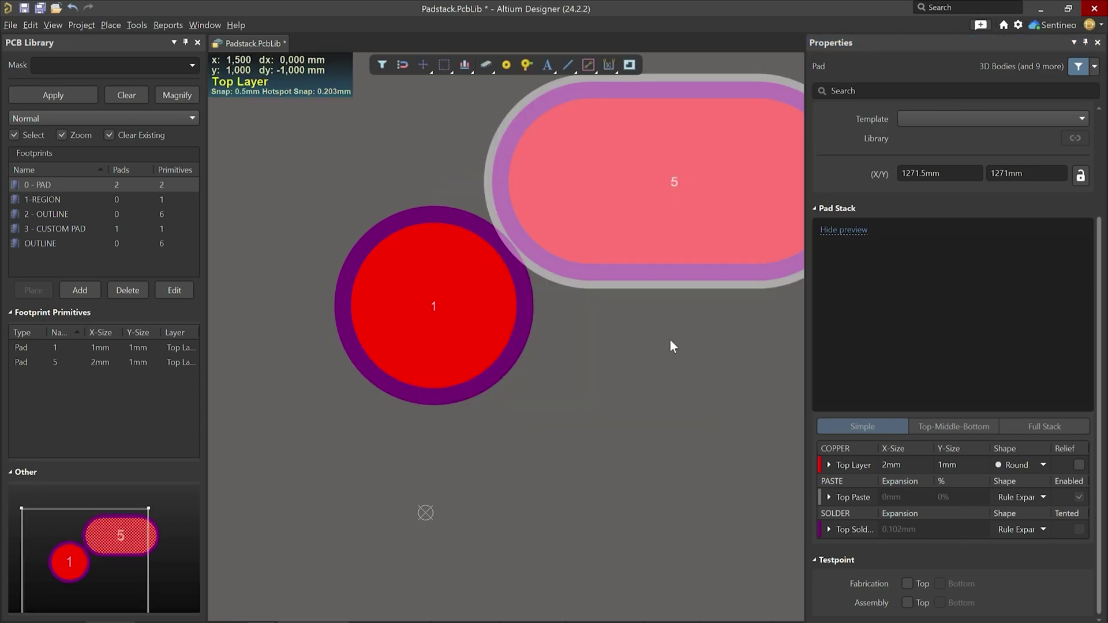
scroll(626, 349, "down", 2, "ctrl")
Check pad 5 against the 744062101 datasheet land pattern, then open 1-REGION.
left_click(608, 205)
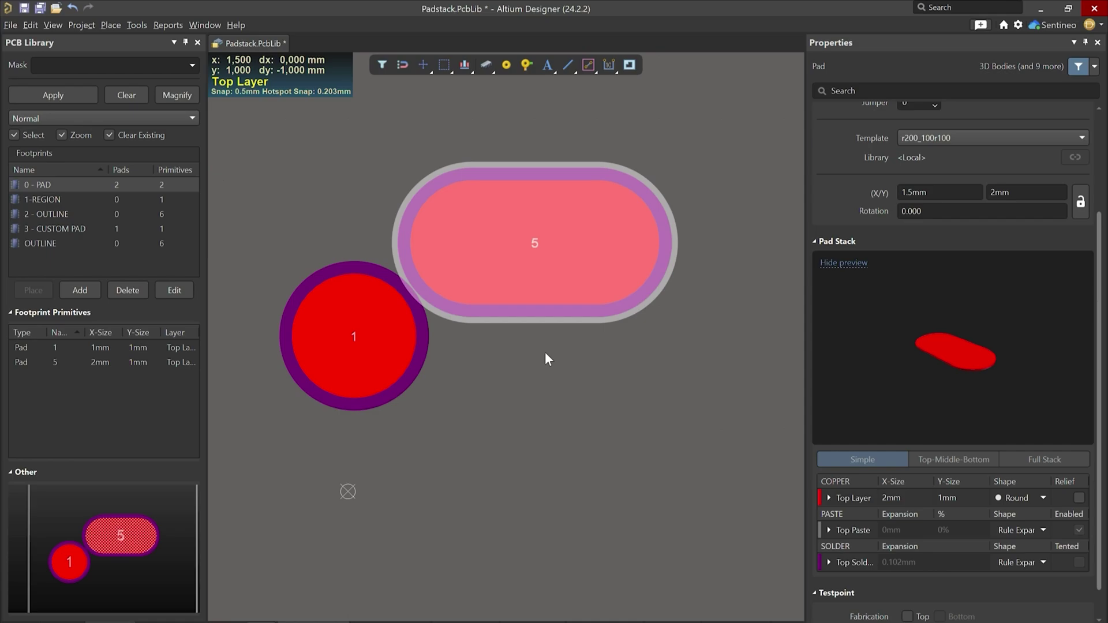
key("ctrl+Left")
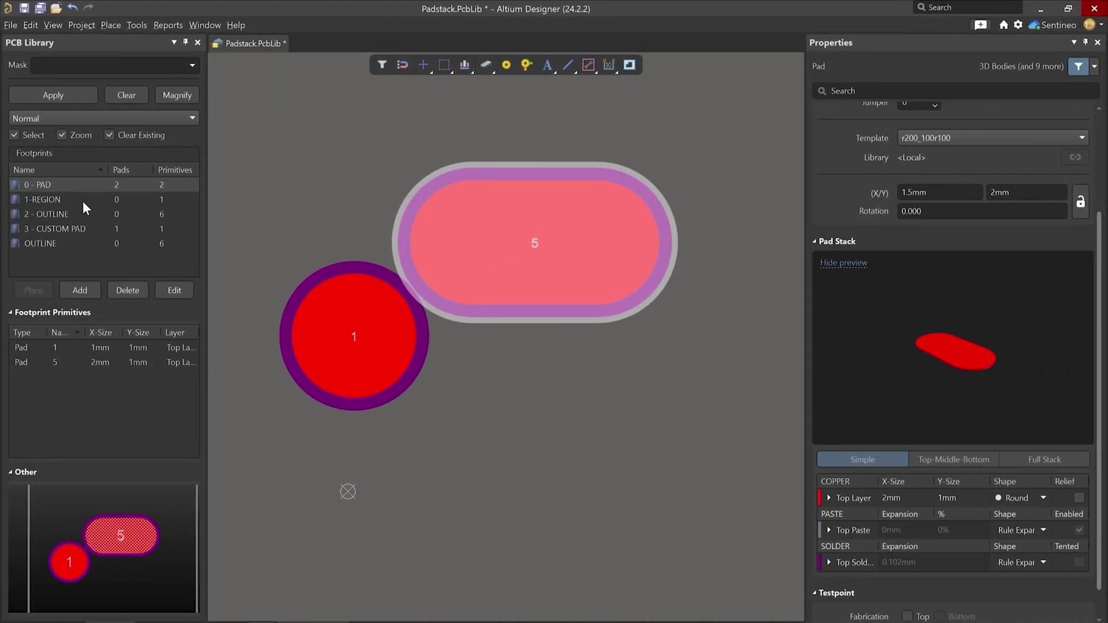
left_click(34, 199)
scroll(640, 299, "down", 1, "ctrl")
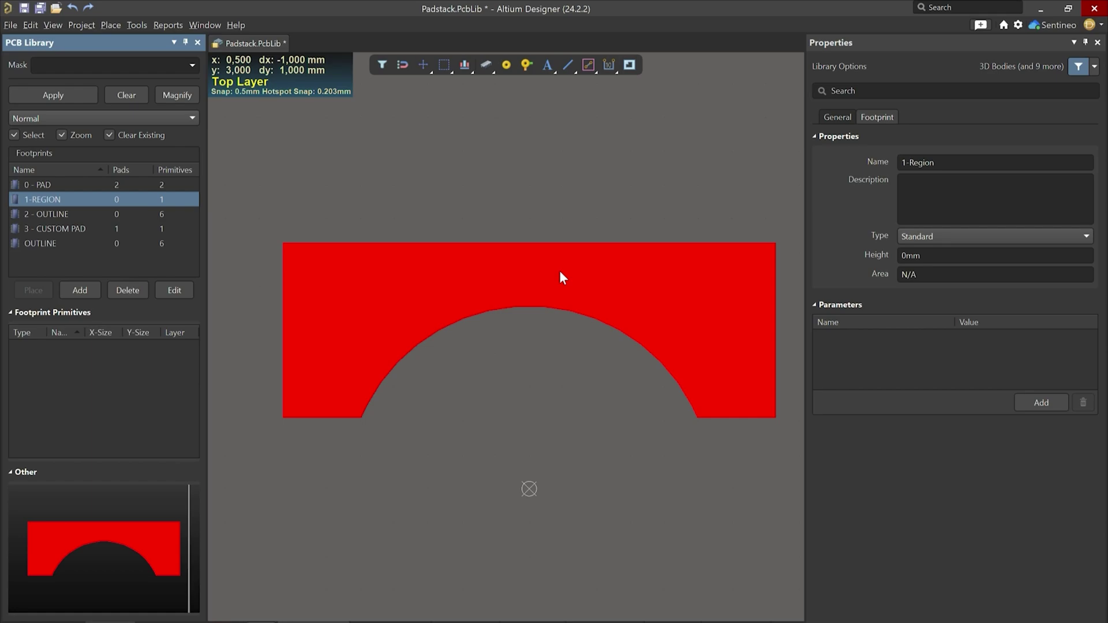
Start placing a new pad with its width set to 1 mm.
left_click(545, 202)
right_click(545, 196)
key("Escape")
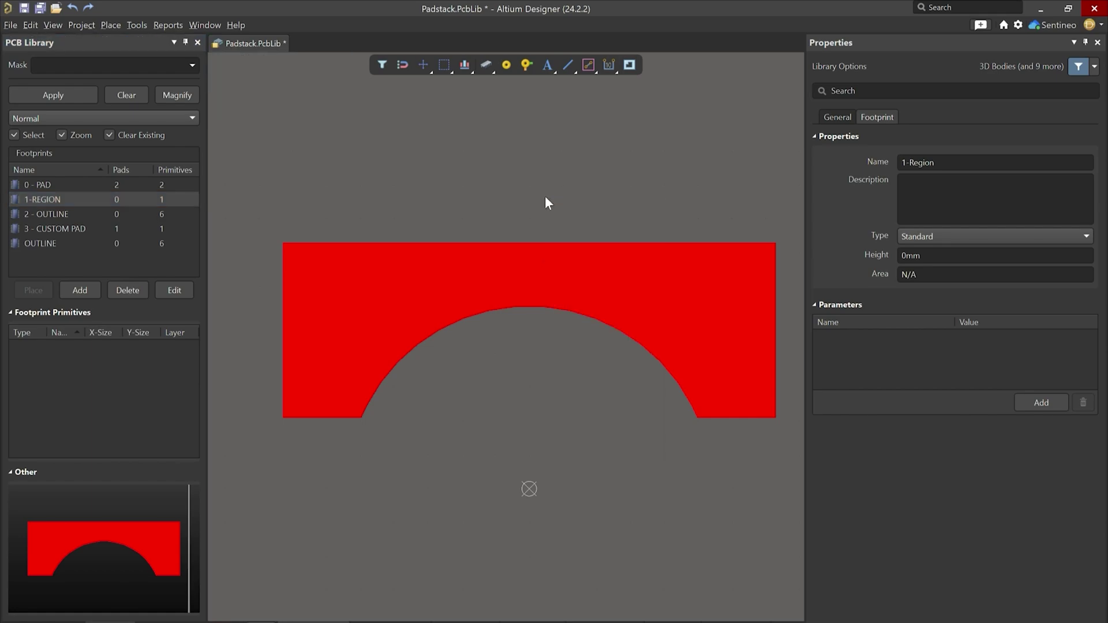
key("p")
key("p")
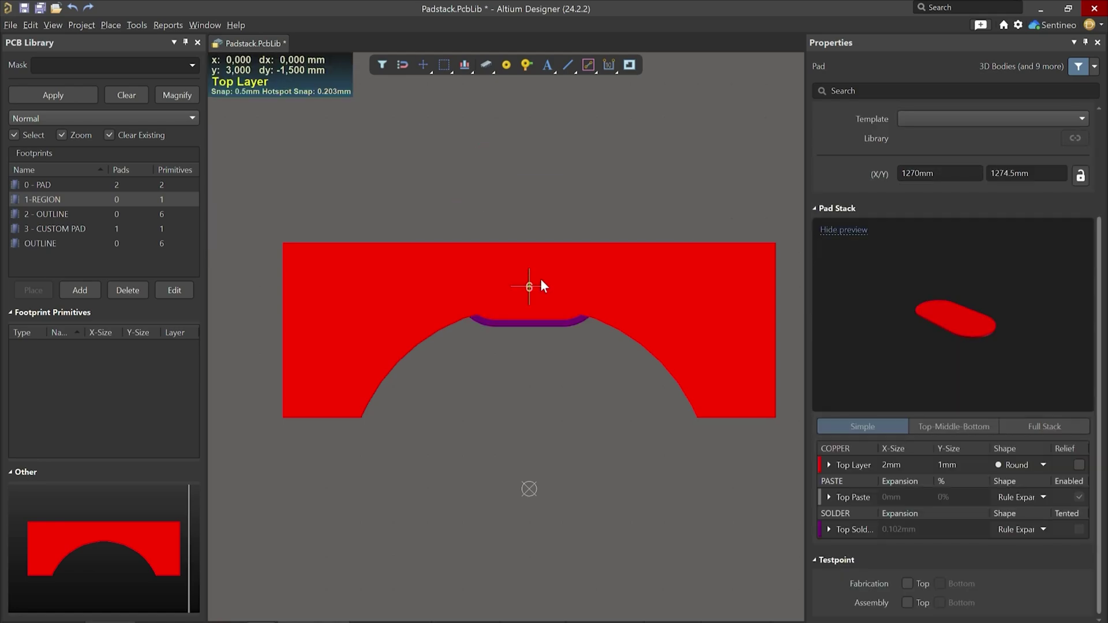
key("Tab")
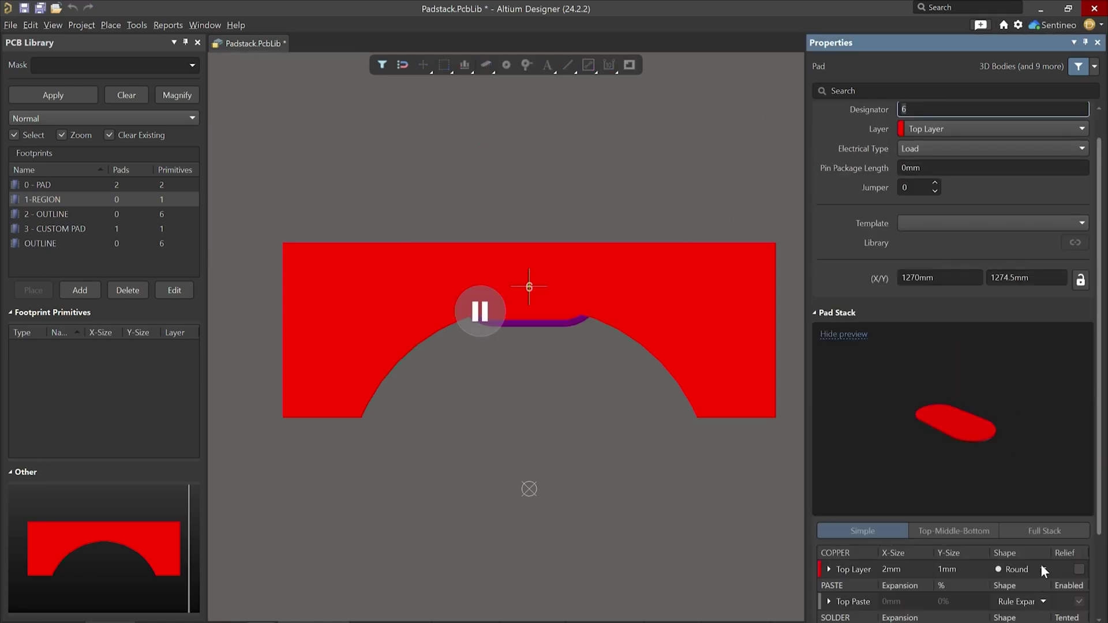
left_click(905, 569)
type("1mm")
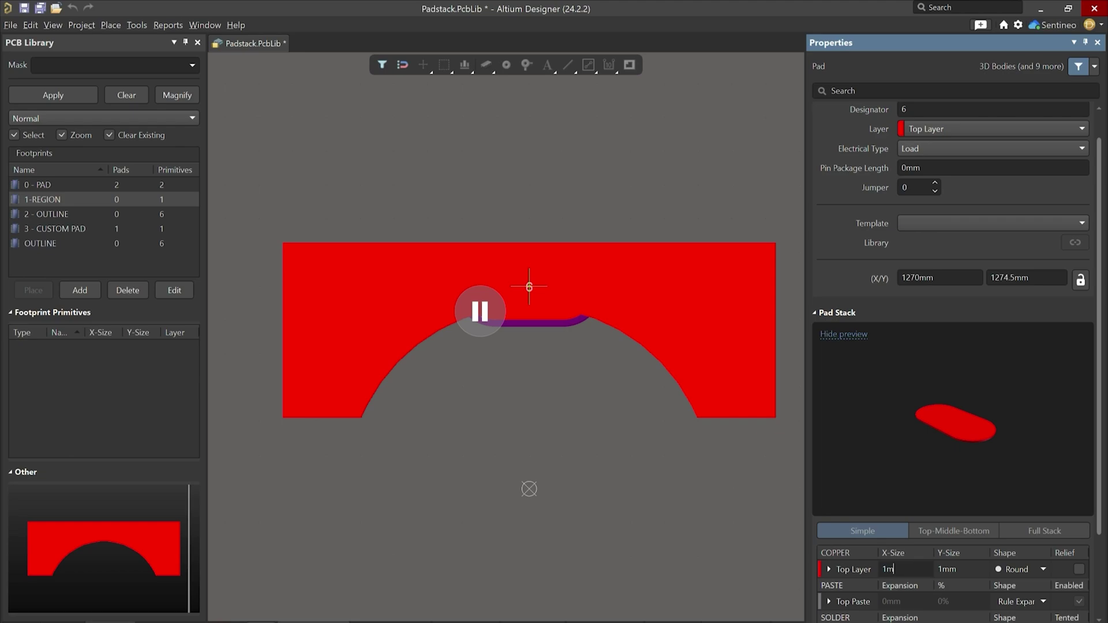
key("Return")
left_click(479, 320)
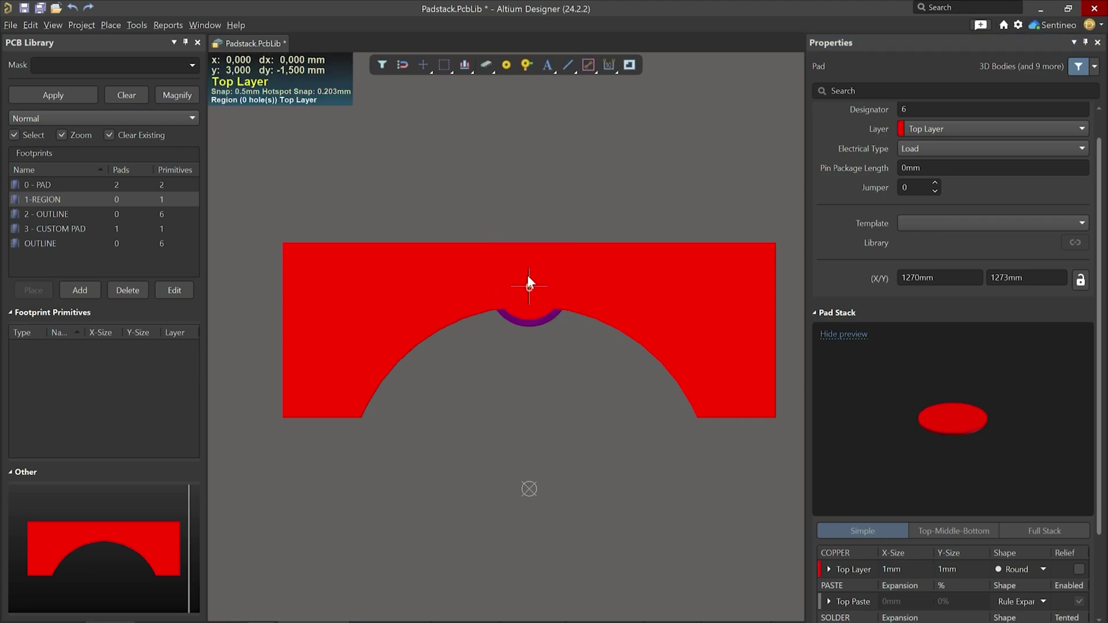
Switch to a 0.025 mm snap grid and drop pad 6 at the arch's top centre.
key("g")
left_click(558, 400)
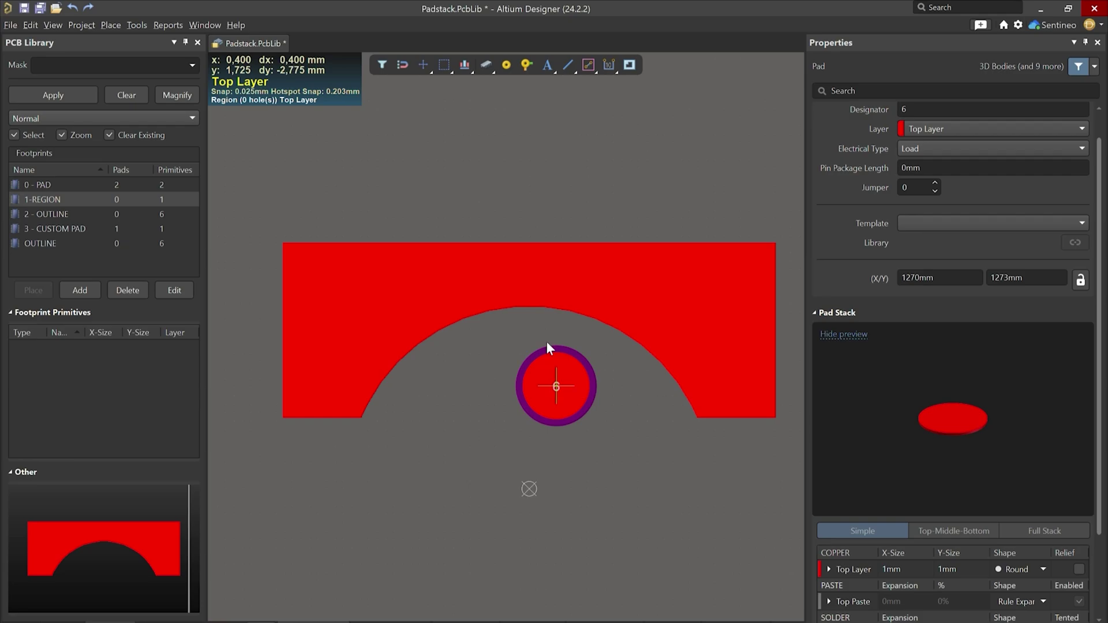
left_click(530, 275)
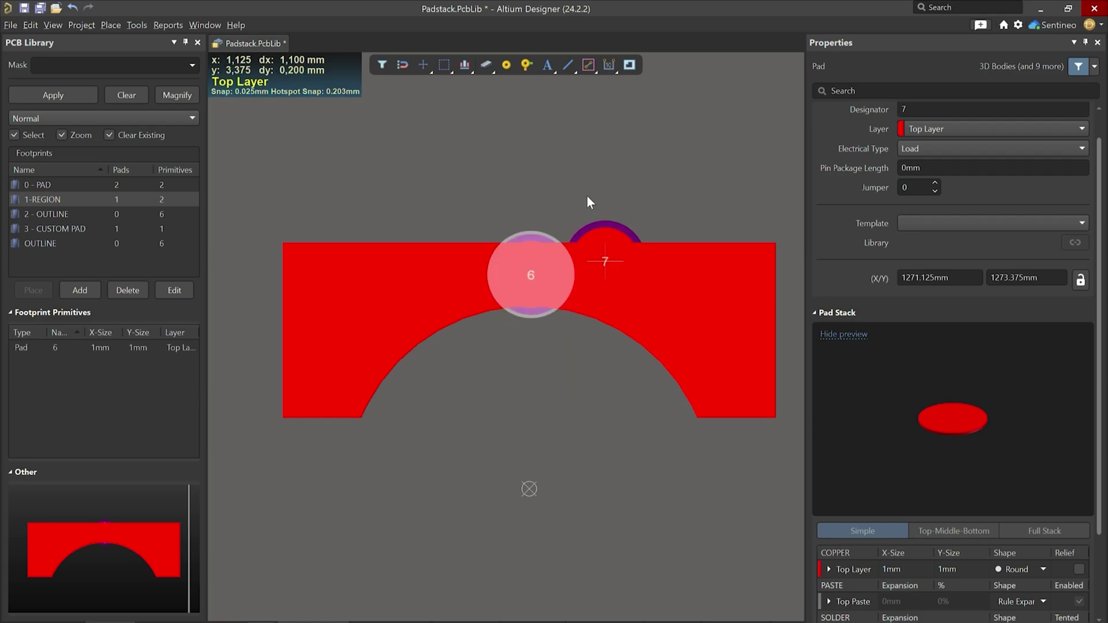
key("Escape")
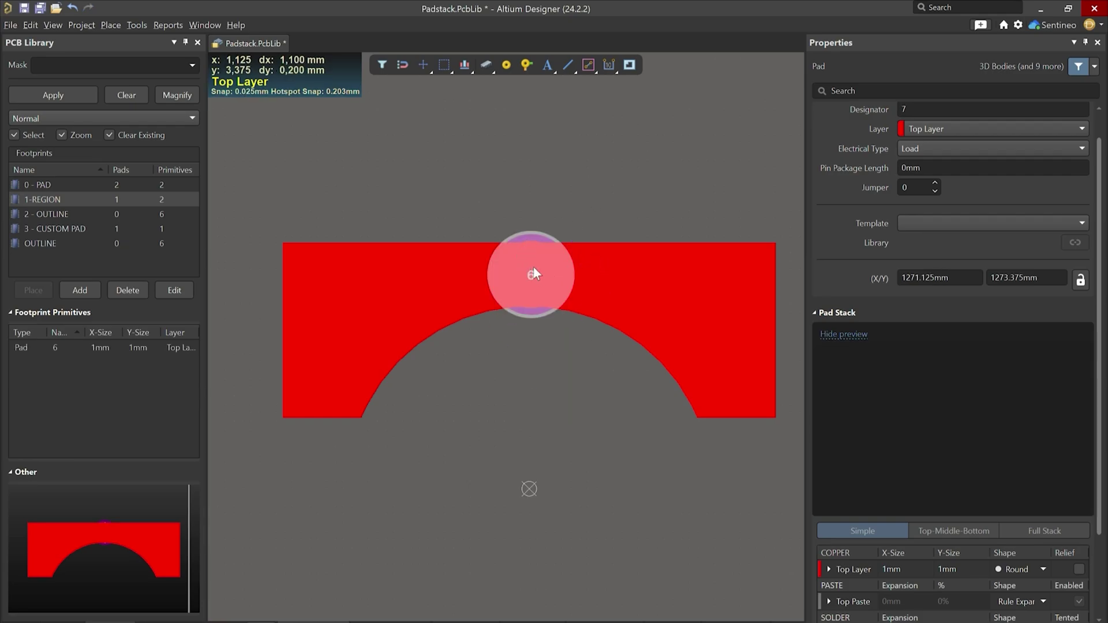
Add the red arch region to pad 6 as its custom copper shape.
left_click(402, 282)
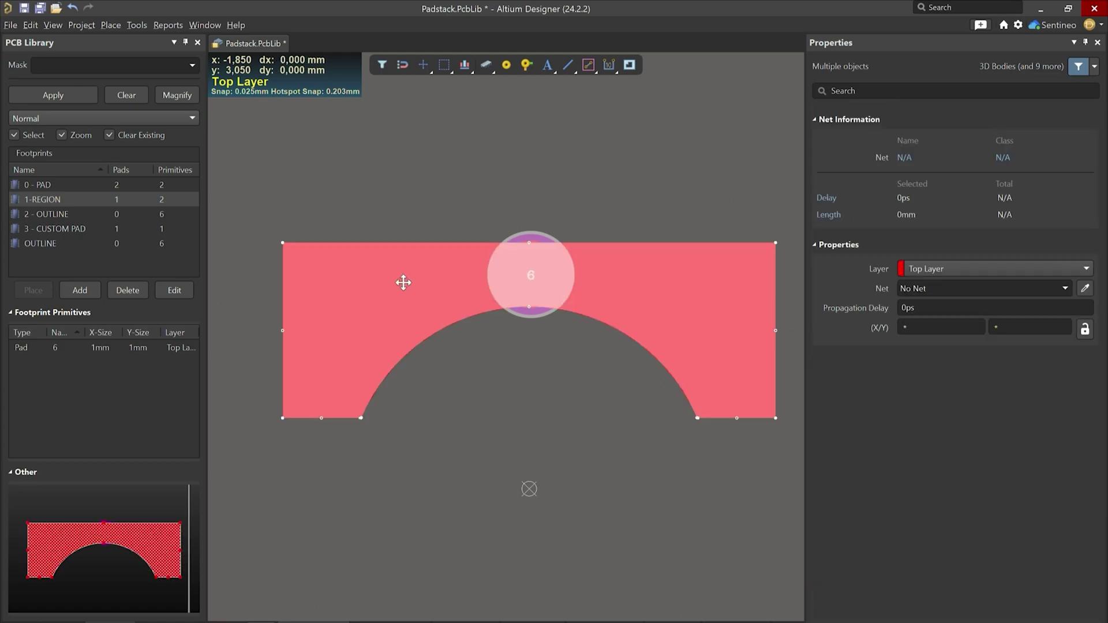
right_click(403, 284)
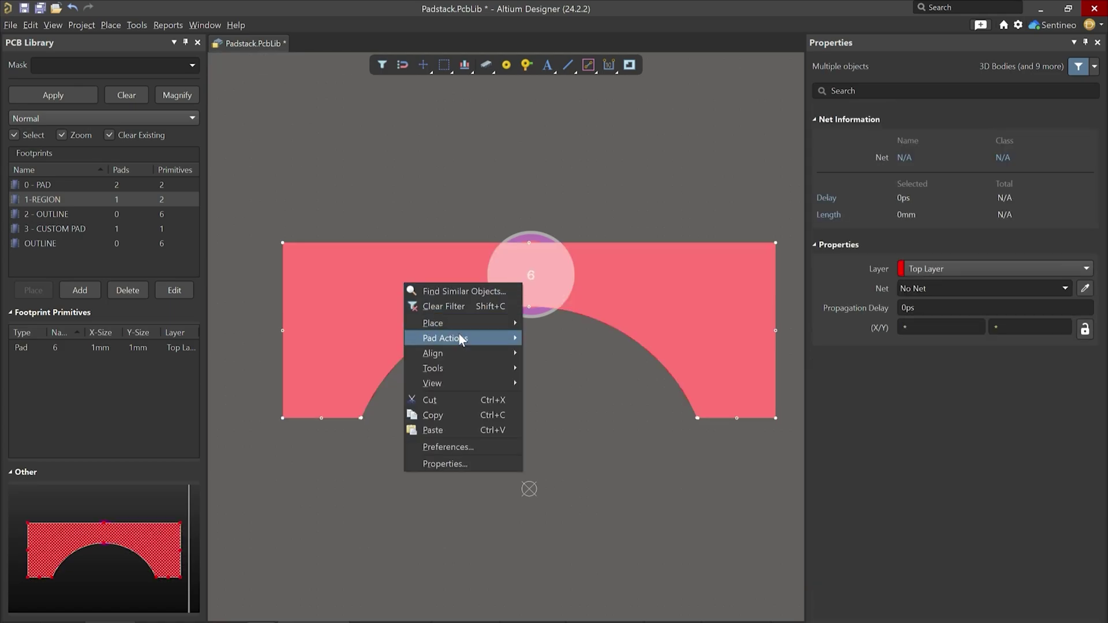
mouse_move(445, 337)
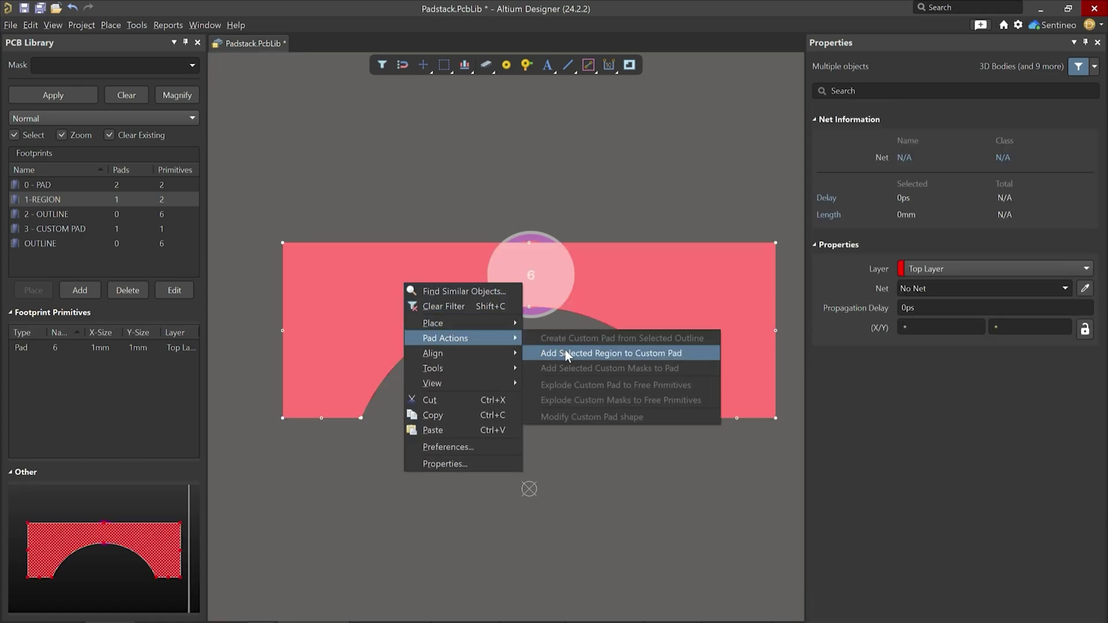
left_click(565, 353)
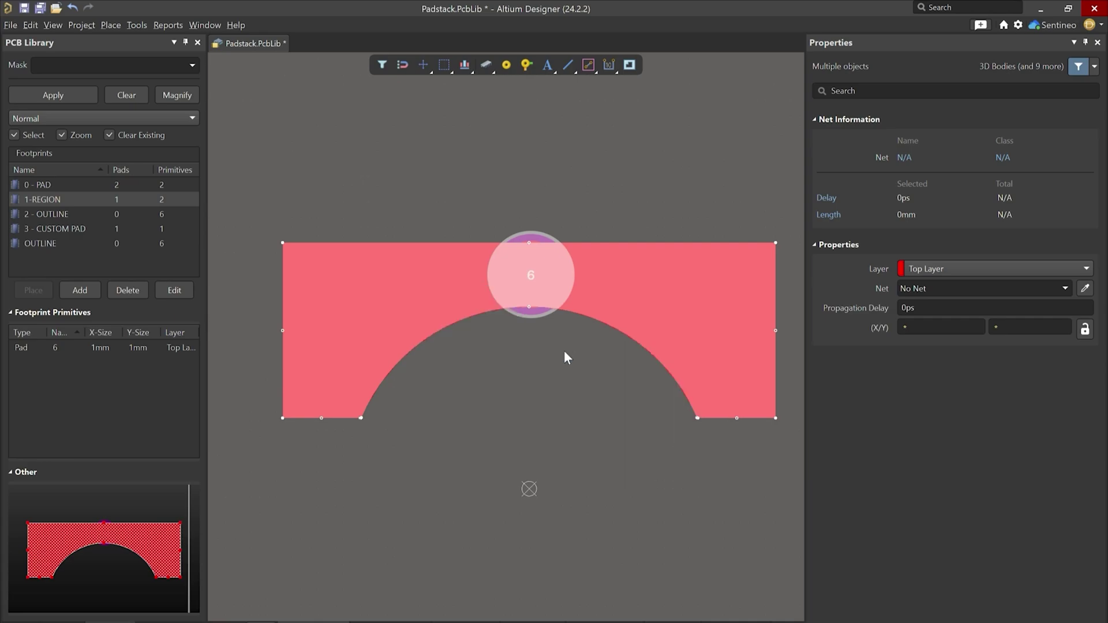
left_click(568, 180)
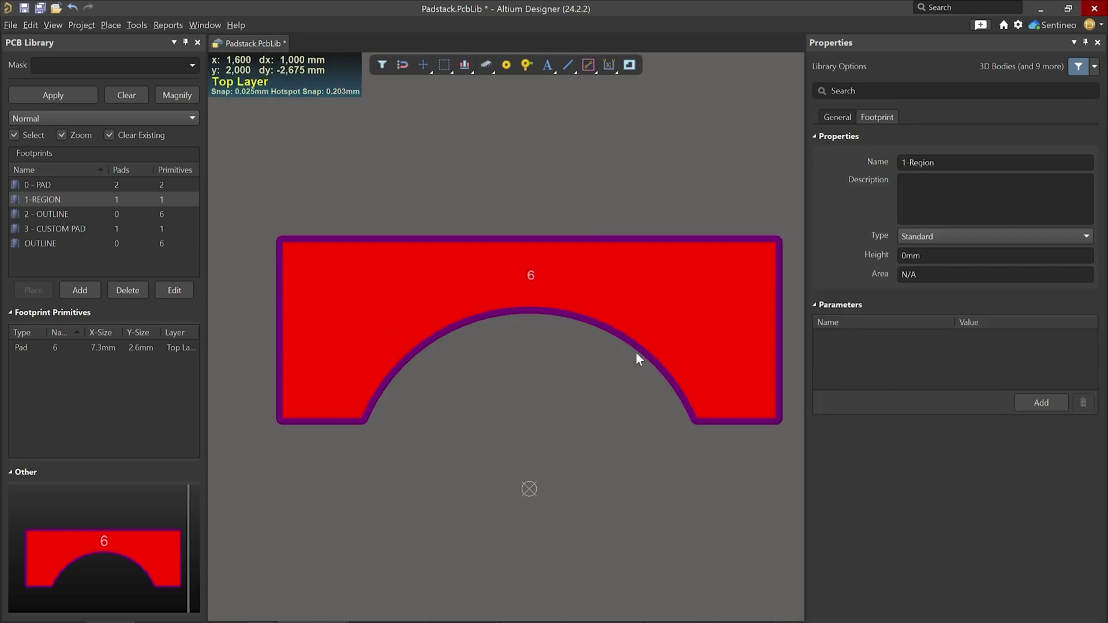
Inspect pad 6's resulting 7.3 mm by 2.6 mm custom pad stack.
left_click(651, 276)
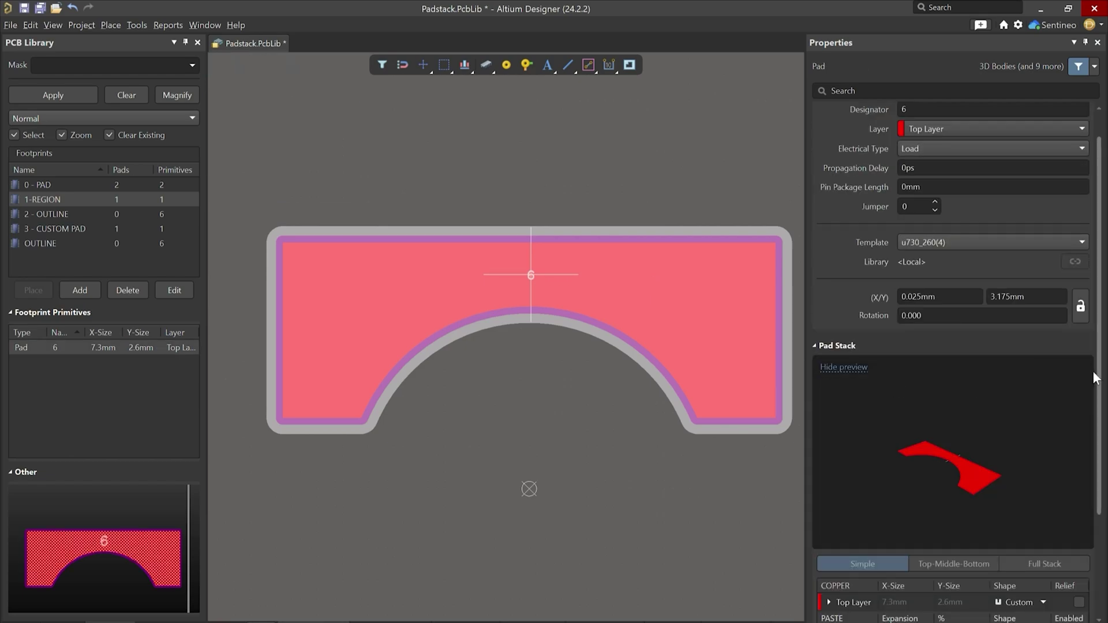
scroll(1080, 381, "down", 5)
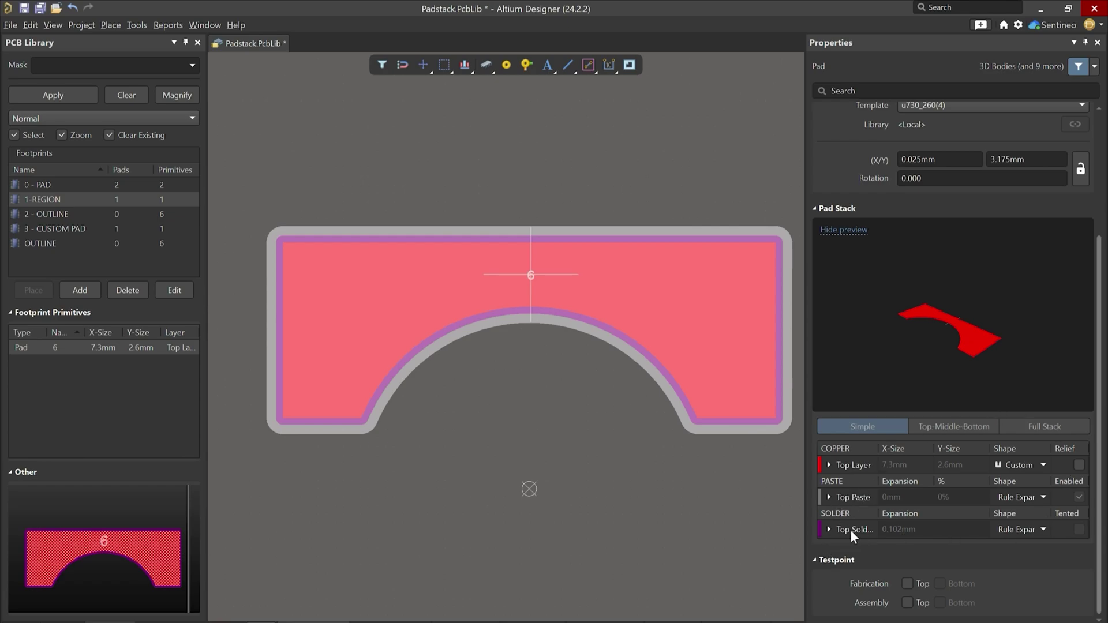
left_click(572, 407)
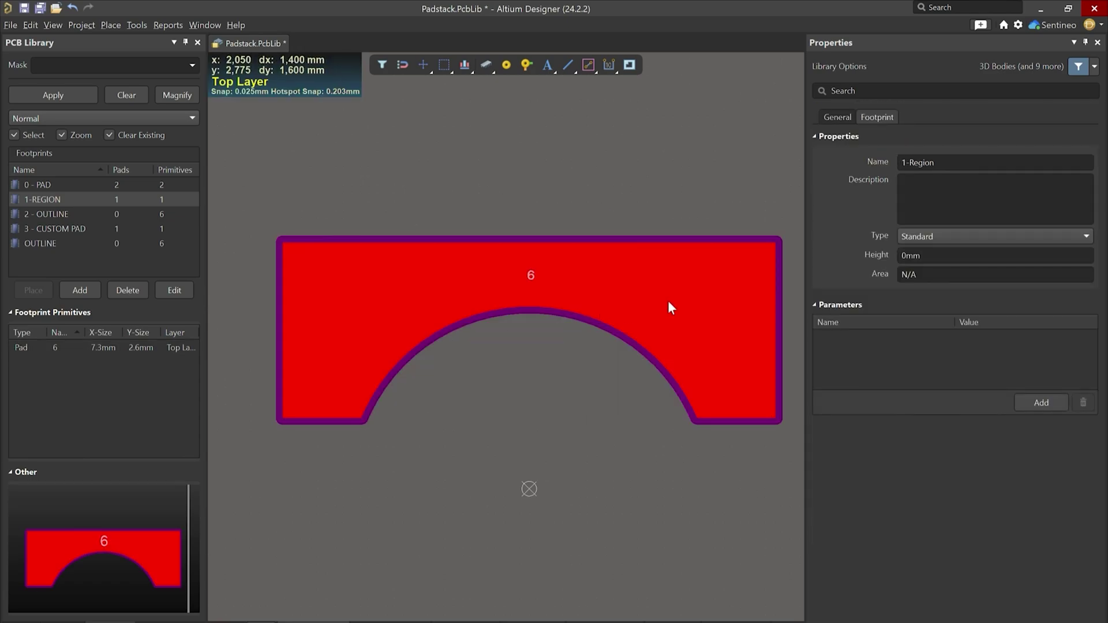
left_click(669, 307)
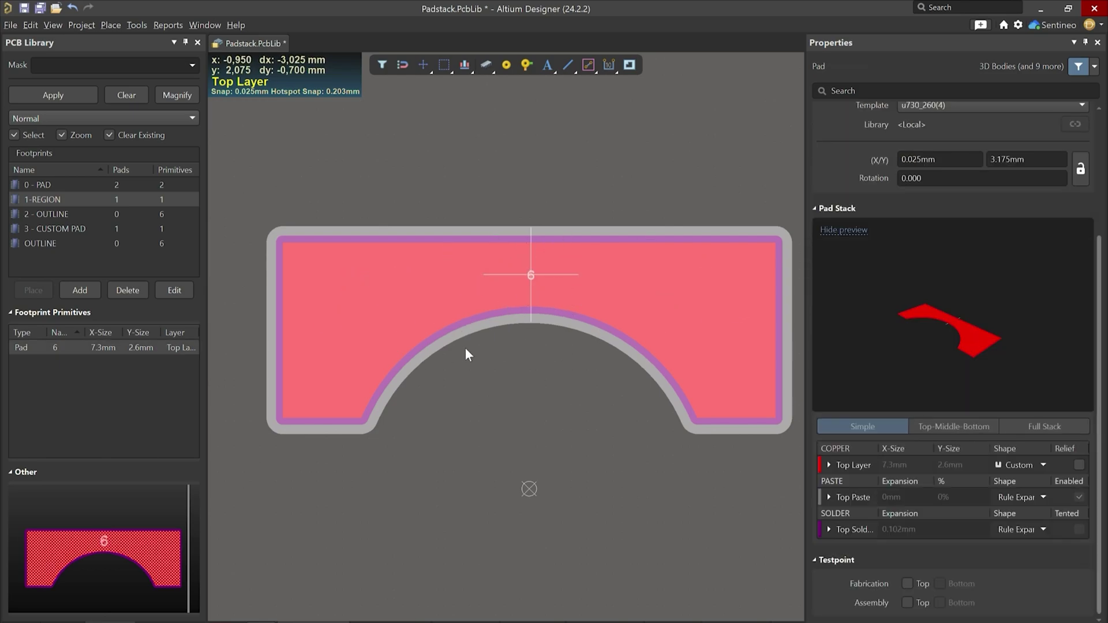
left_click(522, 401)
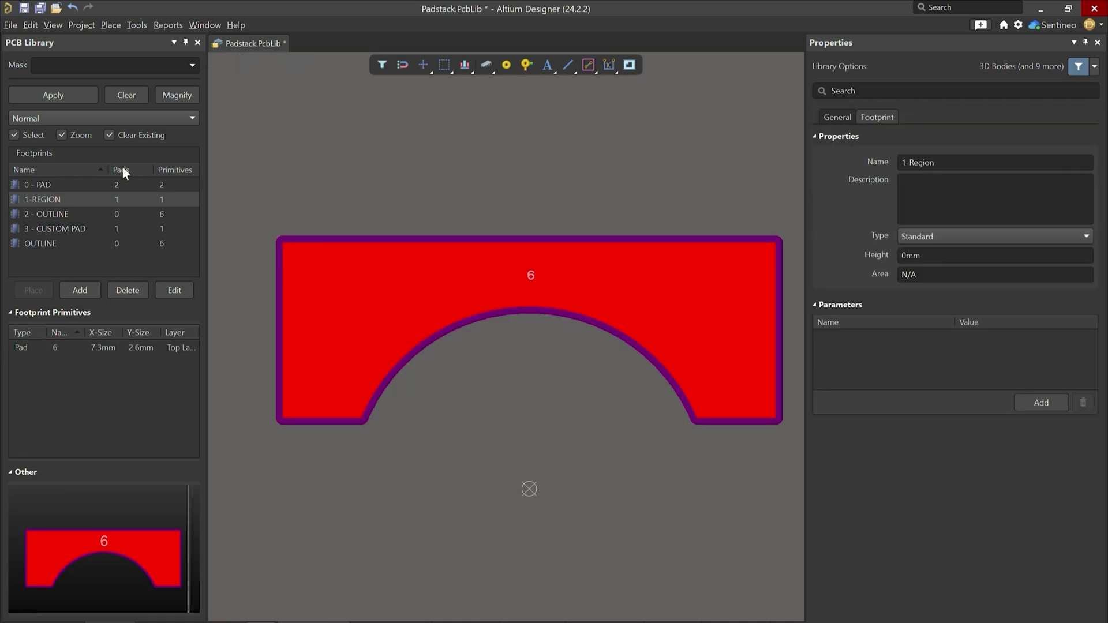
Open the 2-OUTLINE footprint and compare it with the datasheet land pattern.
left_click(55, 214)
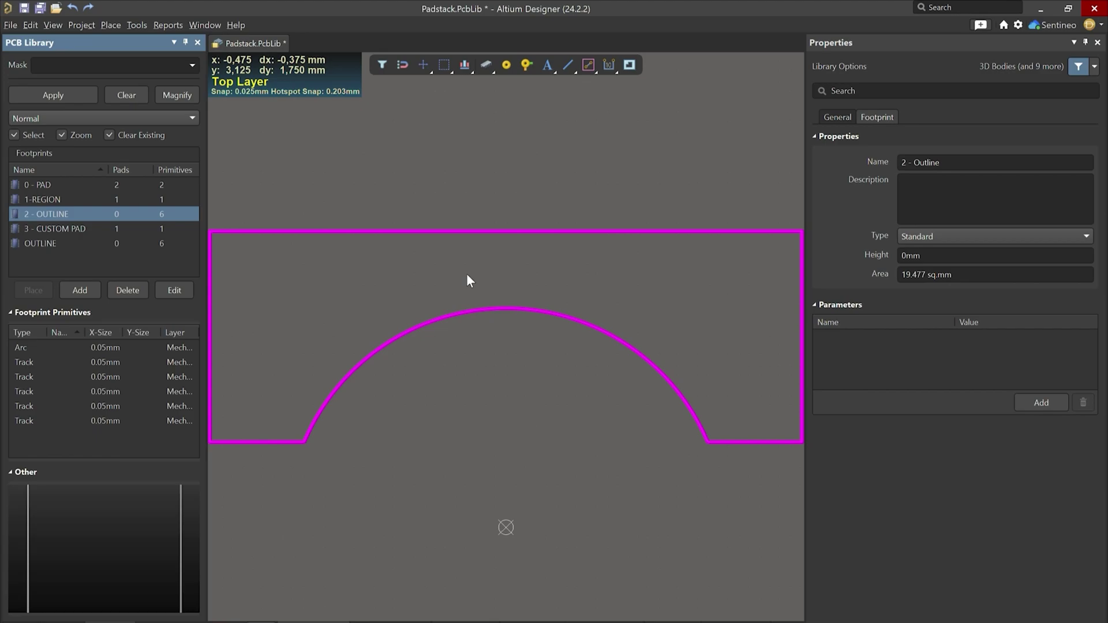
scroll(470, 269, "down", 2, "ctrl")
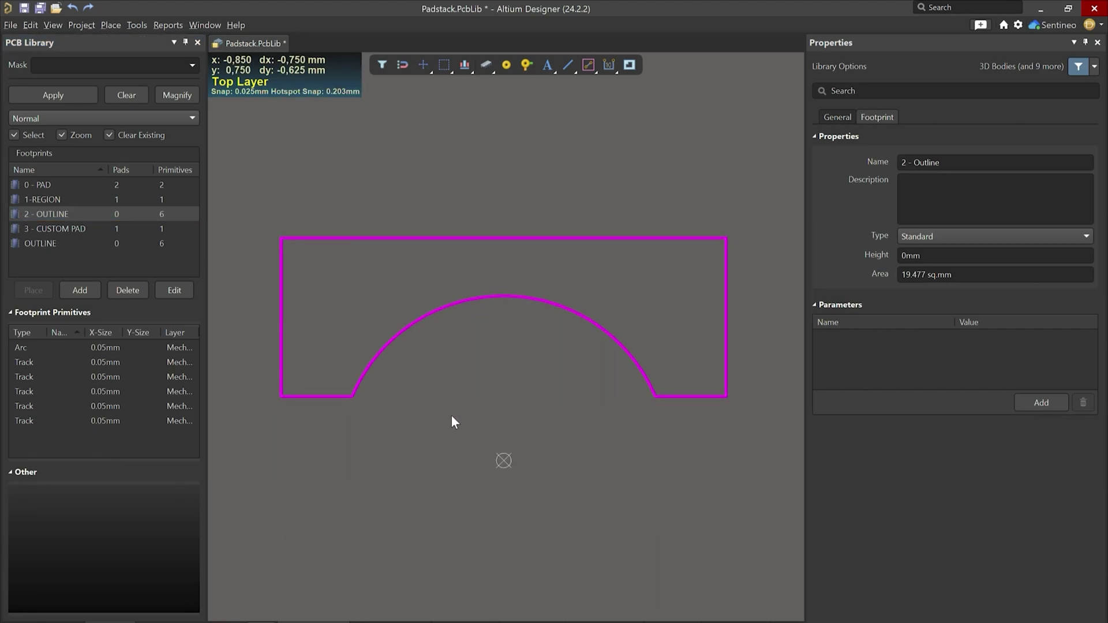
key("ctrl+Left")
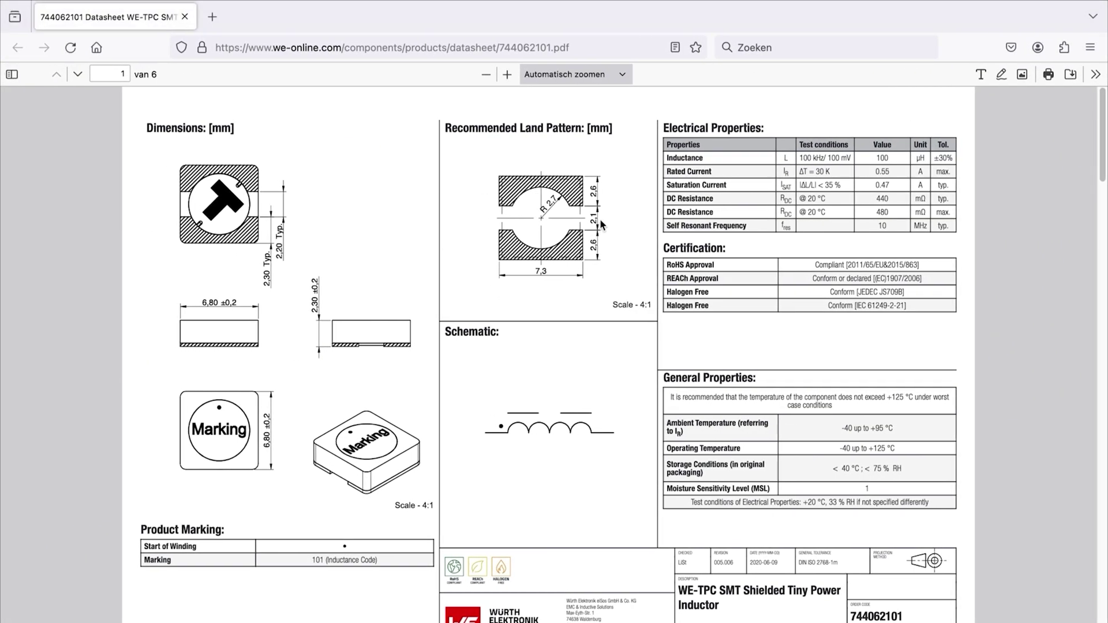
key("ctrl+Right")
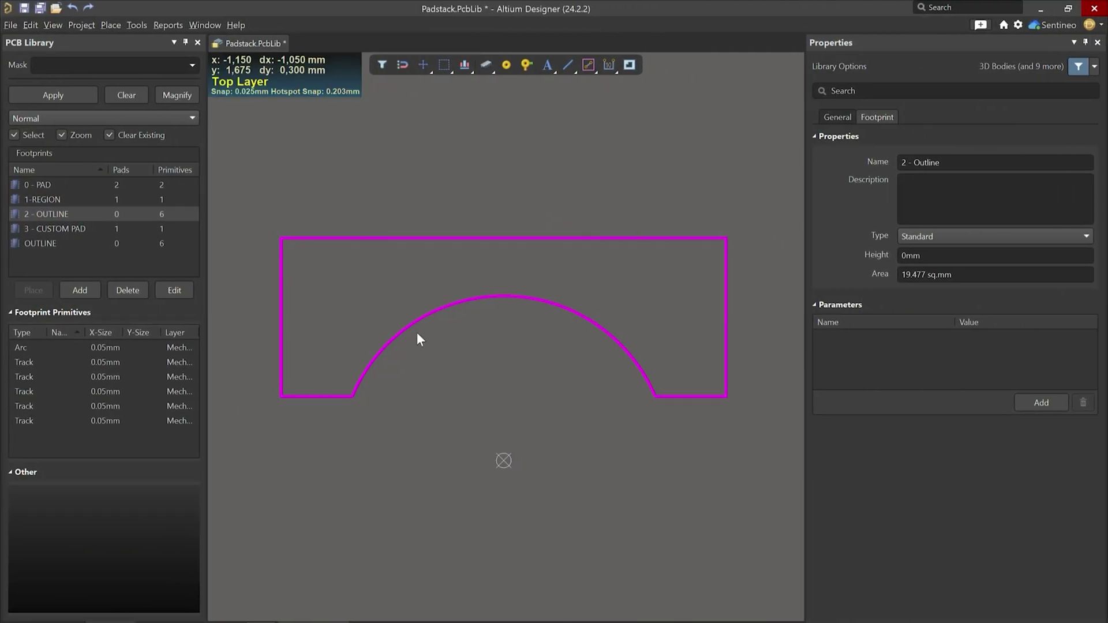
Inspect the outline's 2.7 mm arc and its lower-left track.
left_click(405, 330)
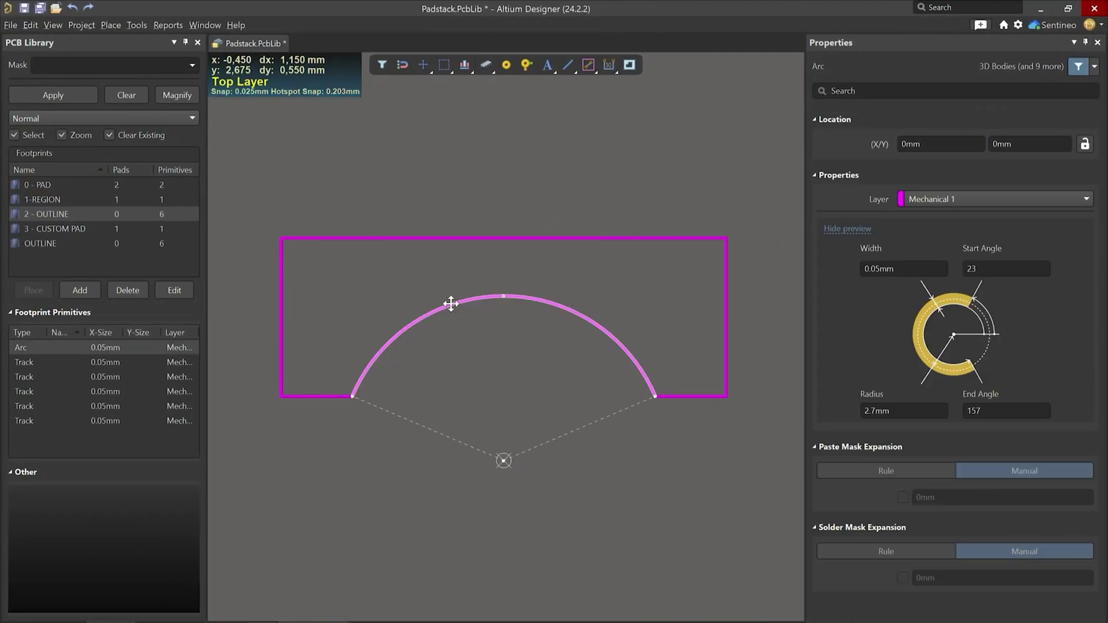
left_click(319, 395)
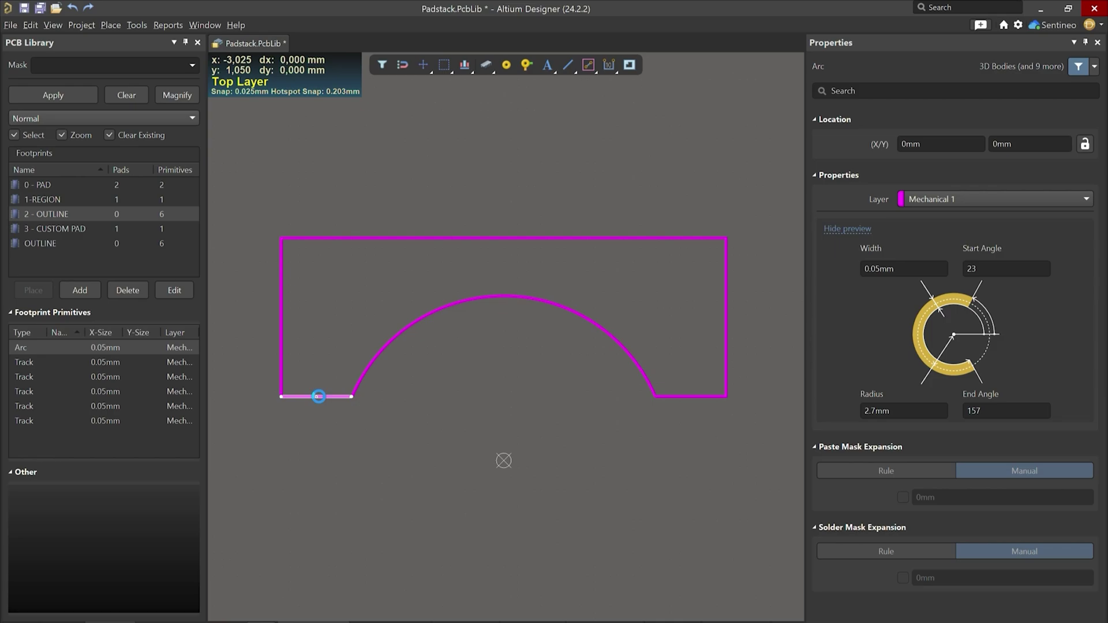
left_click(278, 324)
left_click(476, 396)
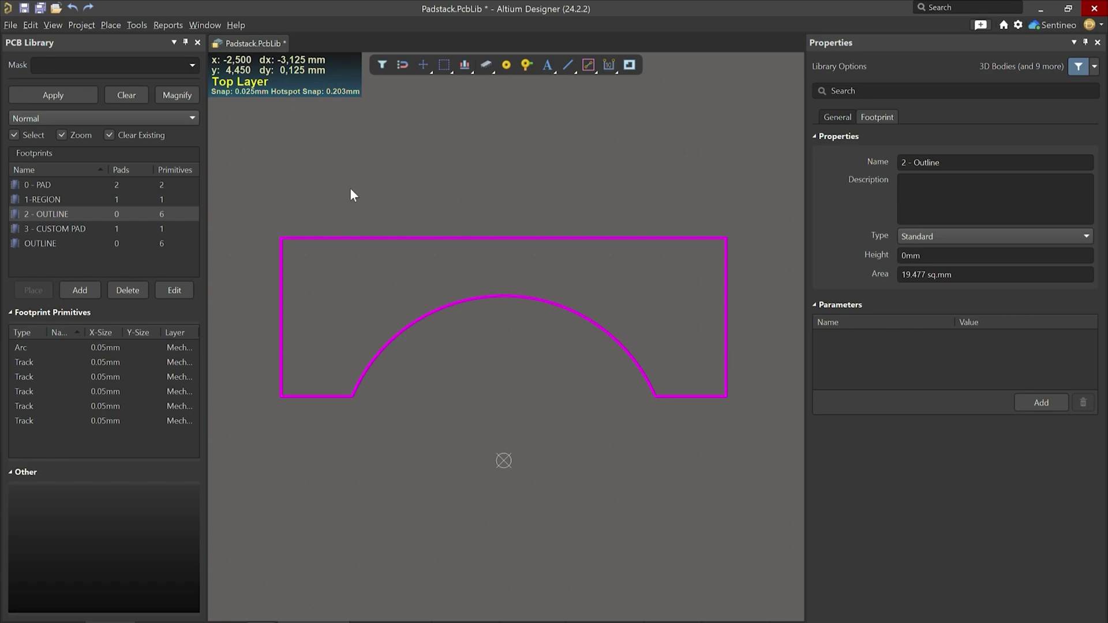
Place pad 7 at the top centre of the arch outline.
key("p")
key("Escape")
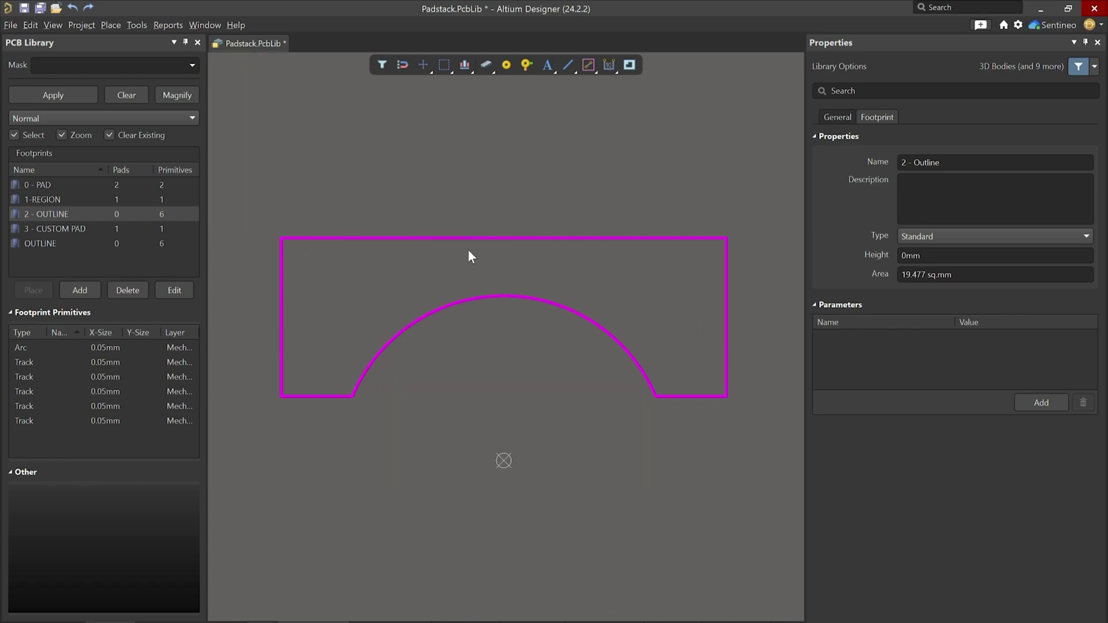
key("p")
key("p")
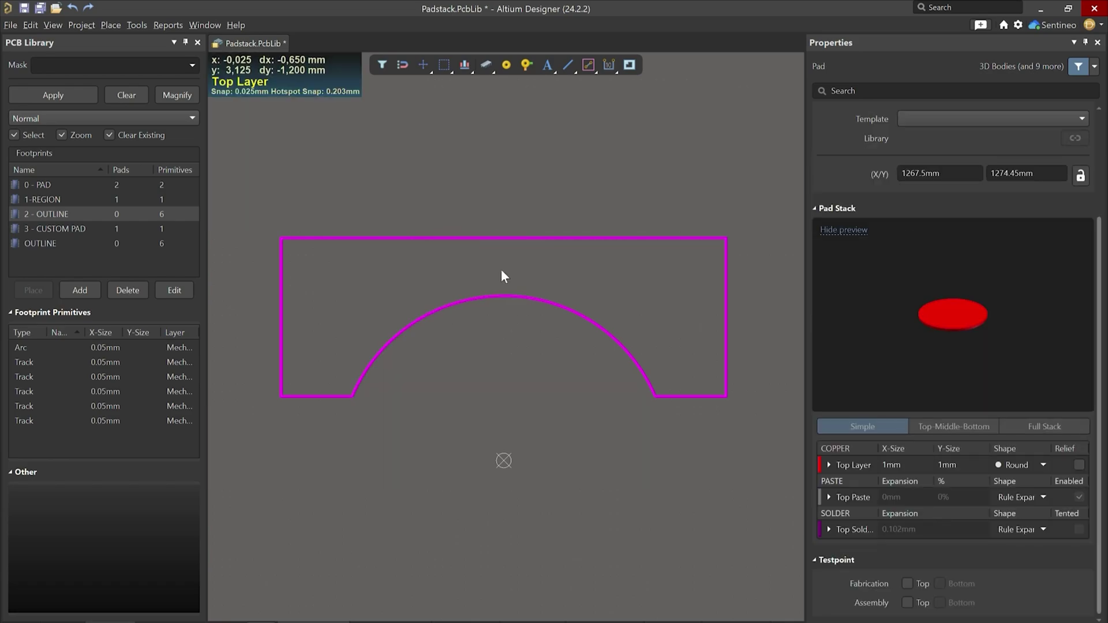
left_click(502, 274)
key("Escape")
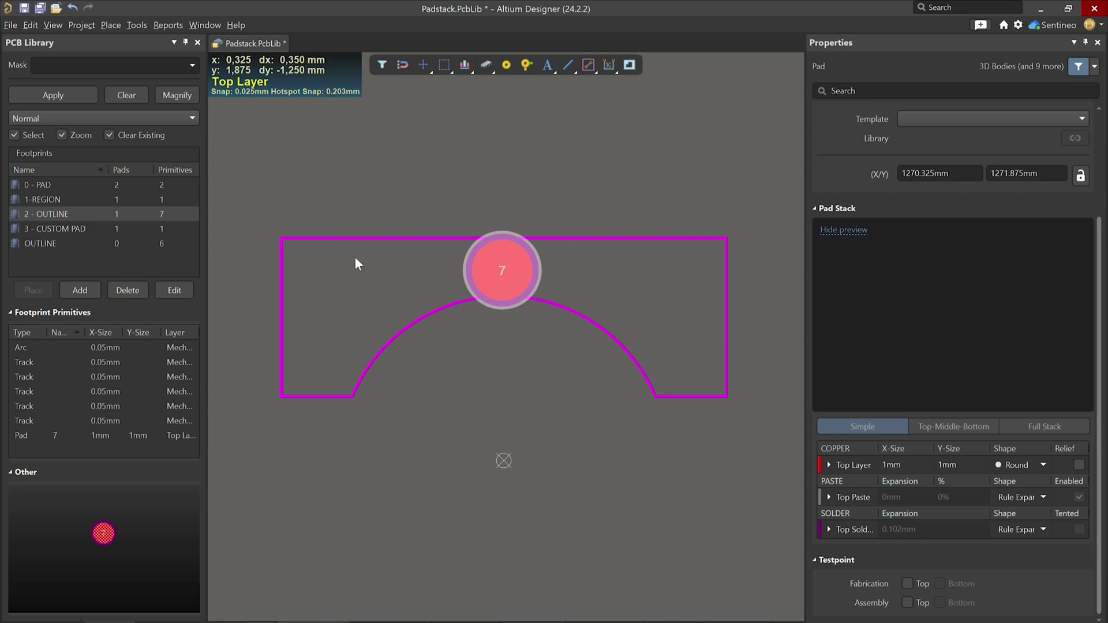
left_click(757, 432)
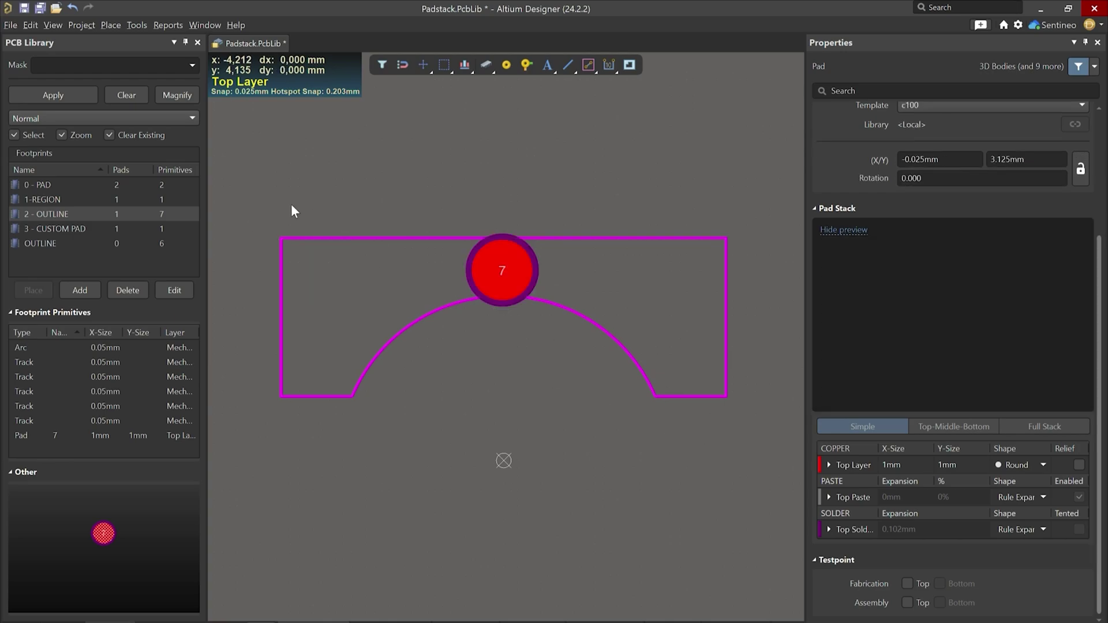
Area-select the outline with pad 7 and convert them into a 7.3 mm by 2.6 mm custom pad.
key("s")
key("i")
left_click(254, 196)
left_click(787, 447)
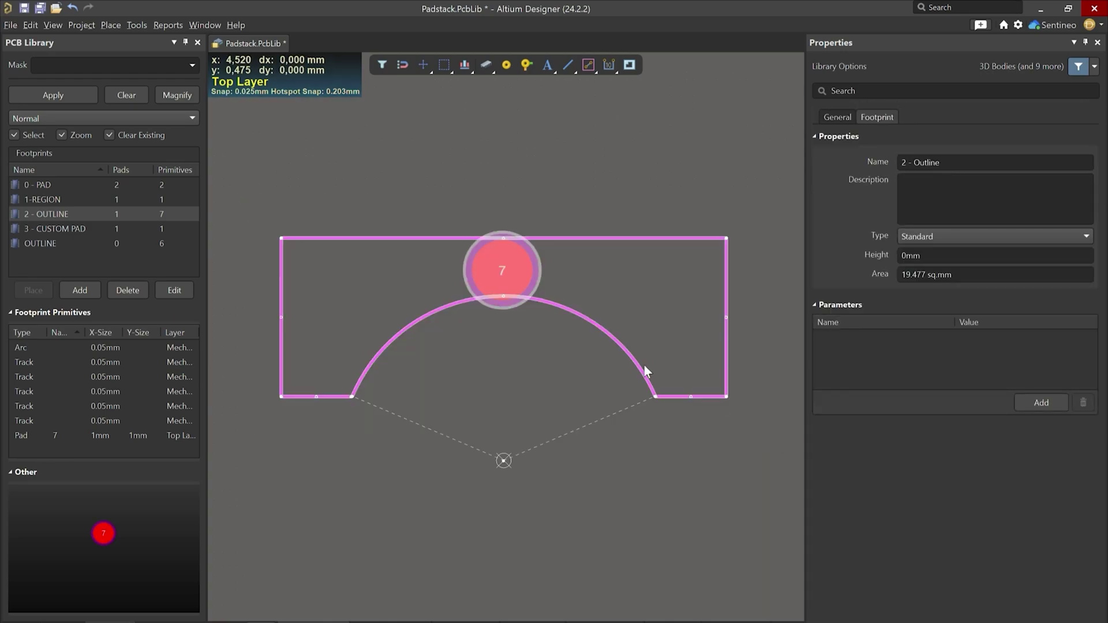
right_click(490, 260)
mouse_move(532, 315)
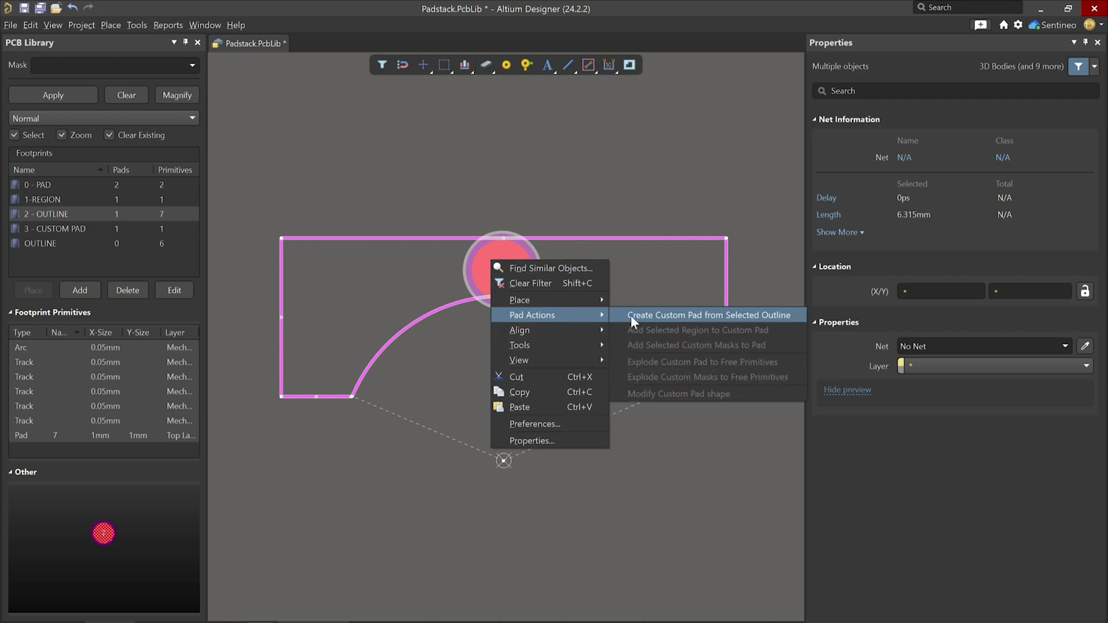
left_click(632, 314)
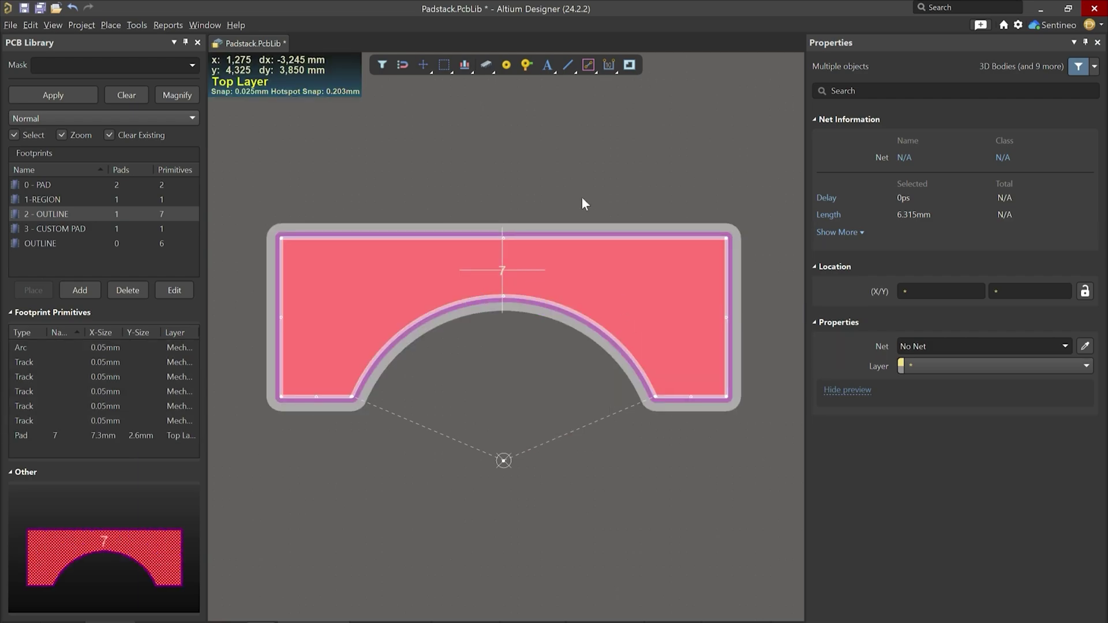
left_click(581, 197)
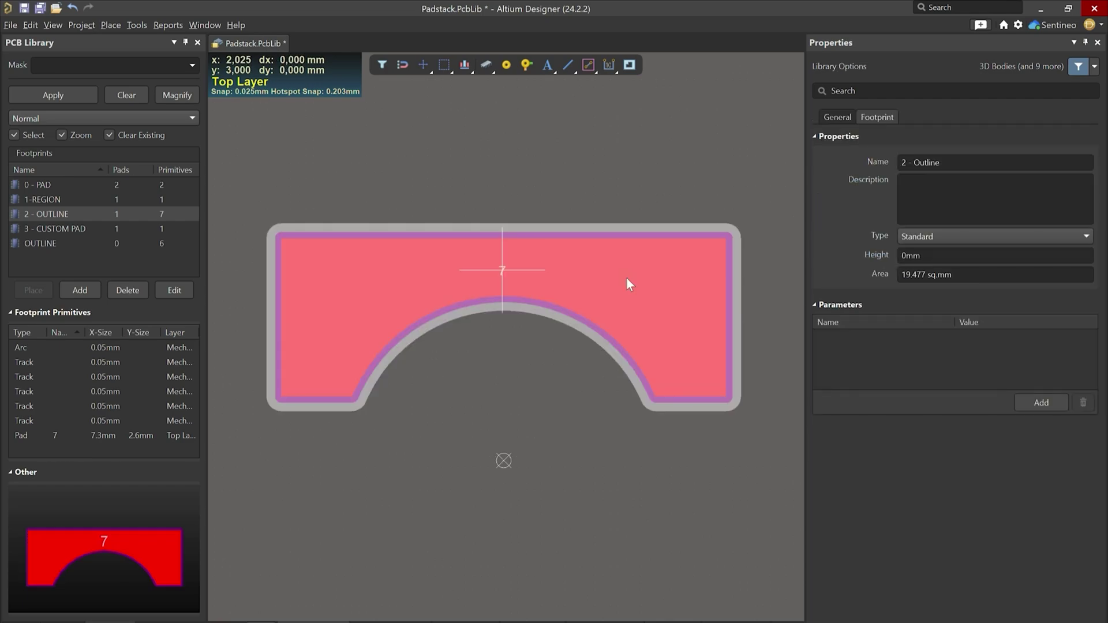
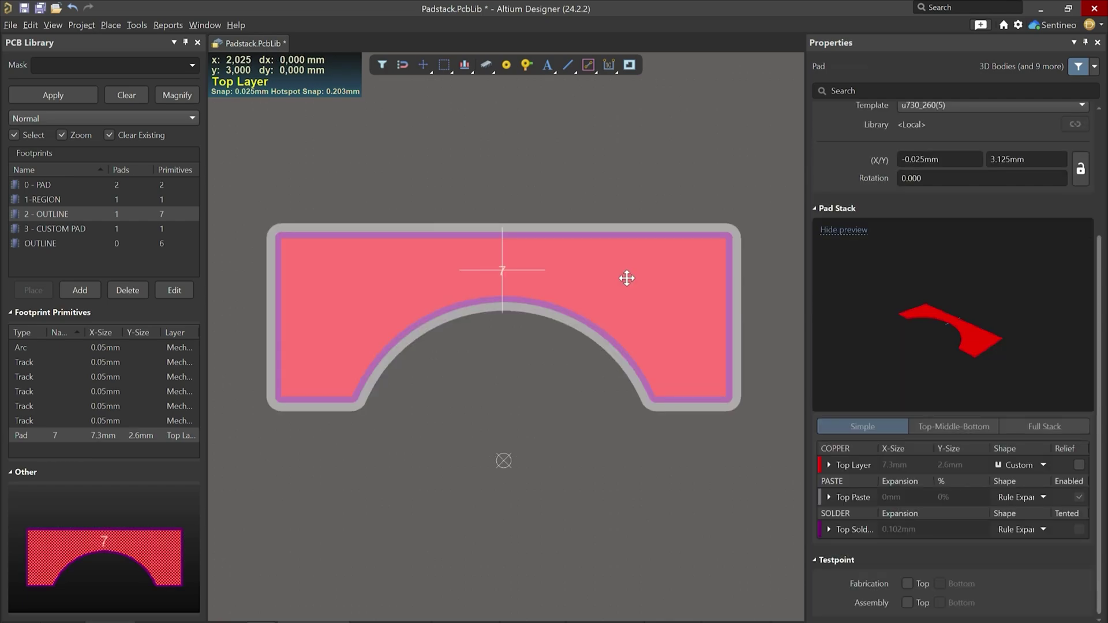
Deselect the arch-shaped pad in the '2 - Outline' footprint.
left_click(562, 159)
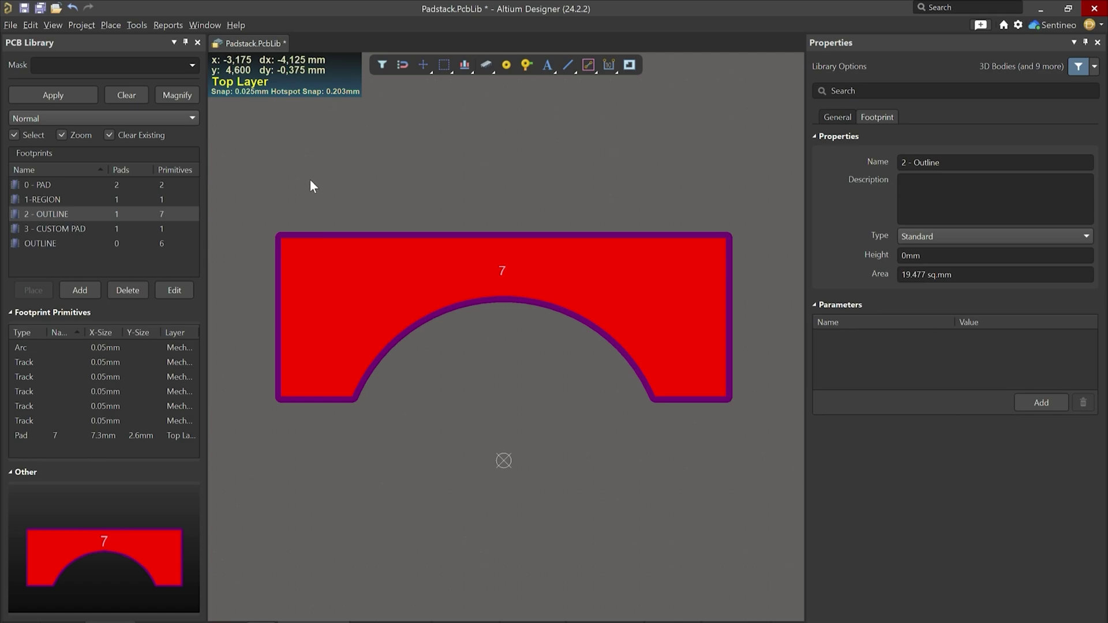
Open the '3 - Custom Pad' footprint and select rectangular pad 4.
left_click(62, 228)
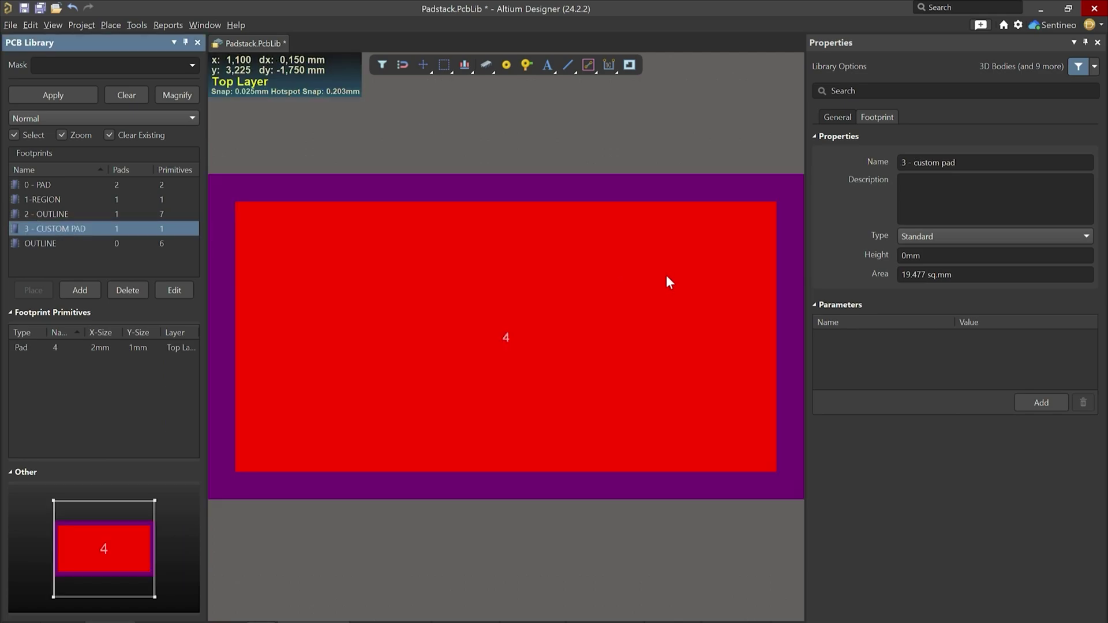
scroll(666, 281, "down", 2, "ctrl")
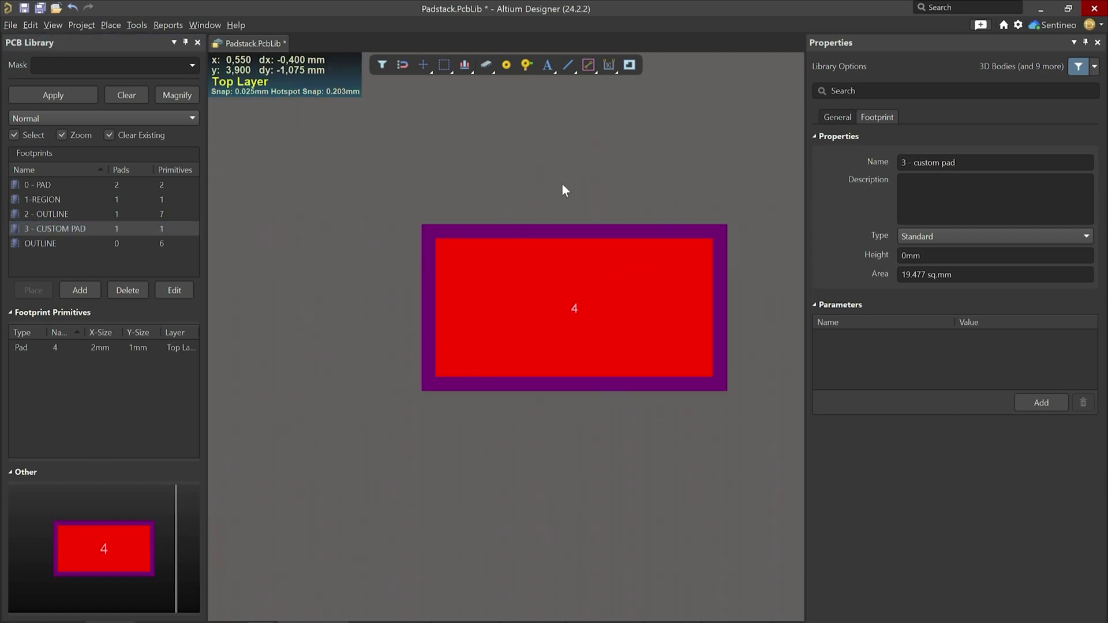
left_click(592, 308)
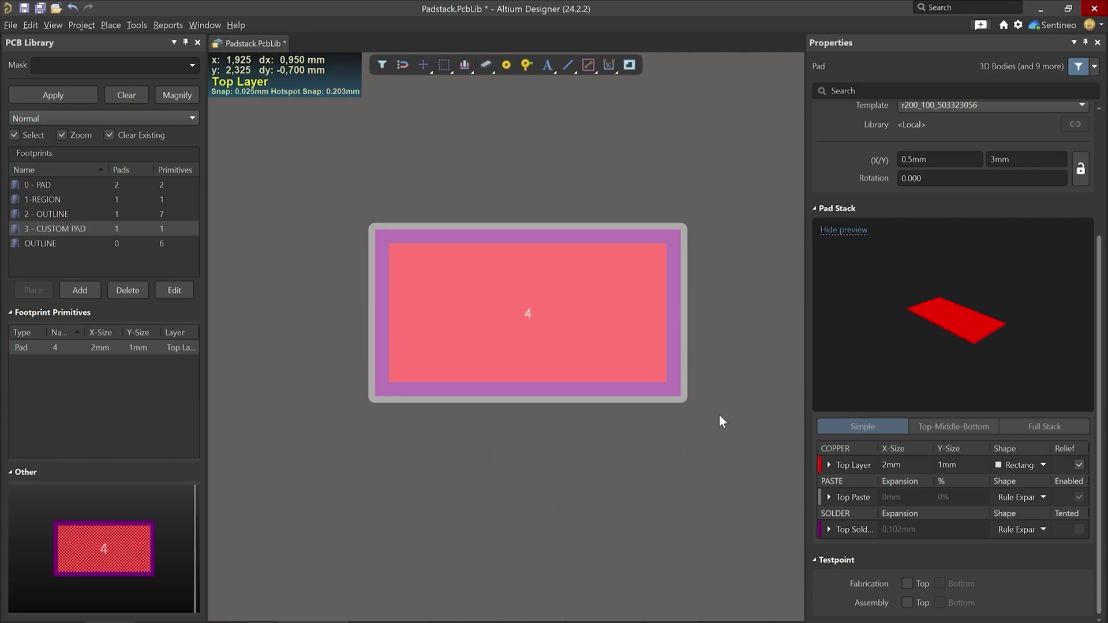
left_click(553, 509)
key("p")
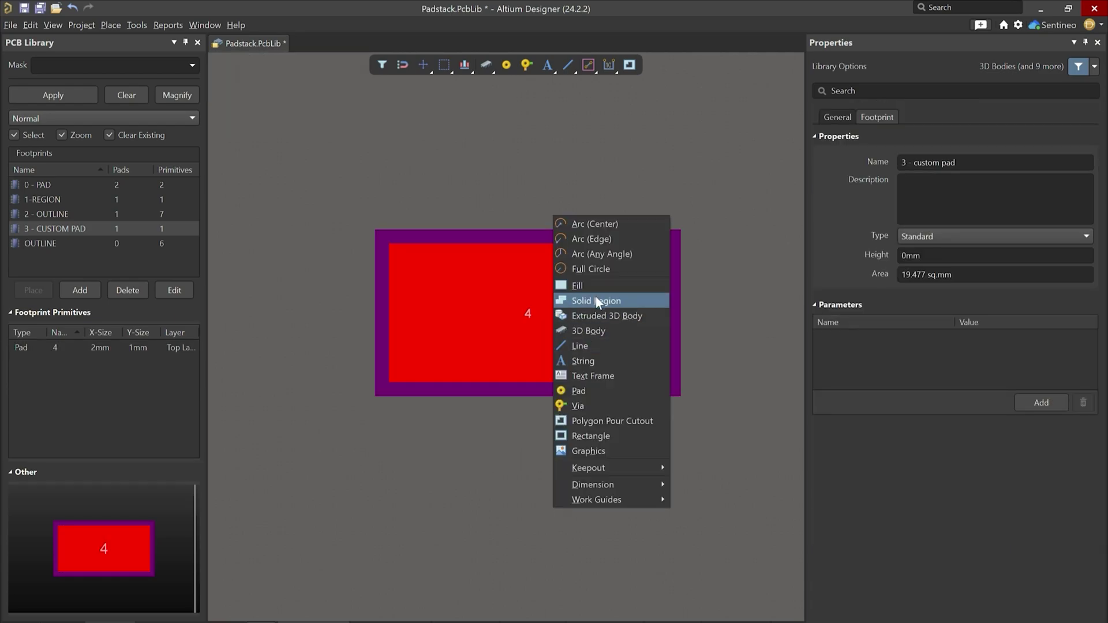
Select the pad again and bring up its Top Layer copper shape choices.
key("Escape")
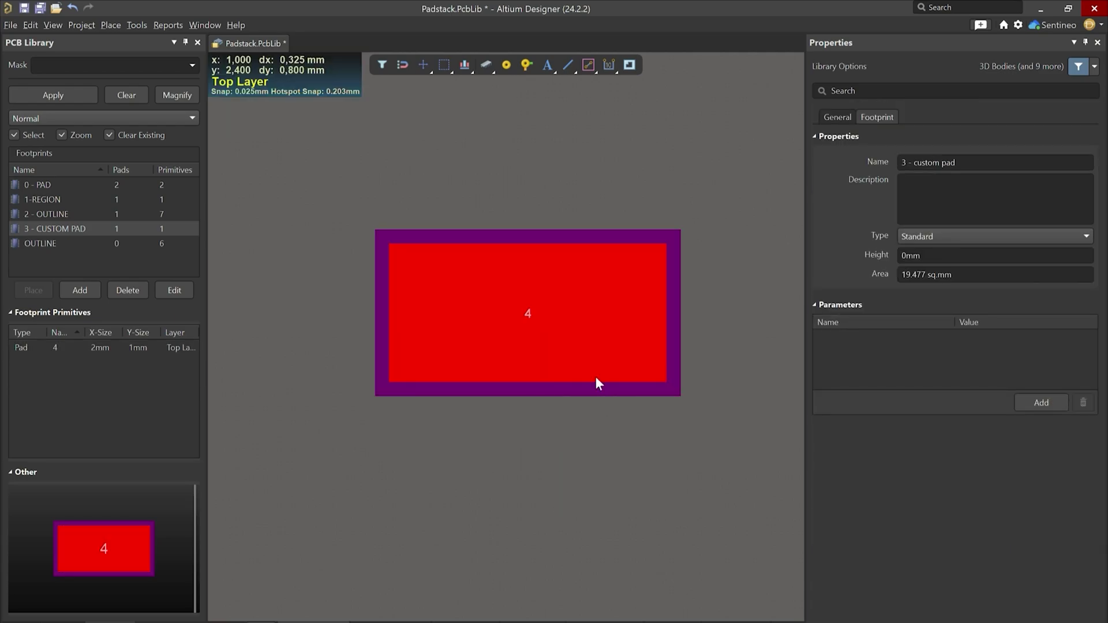
key("ctrl+a")
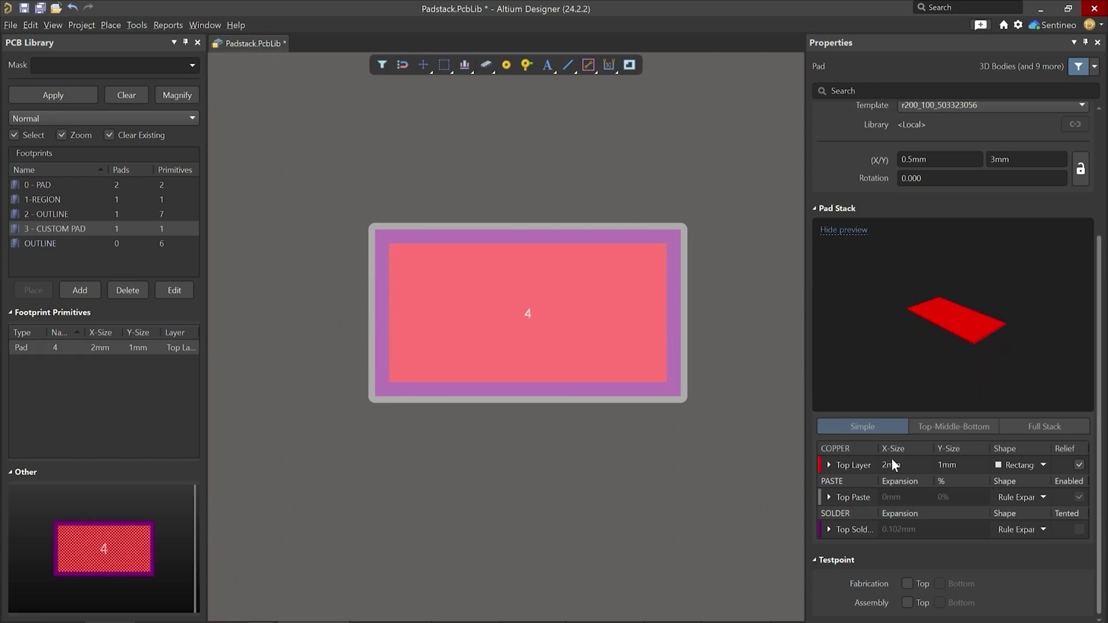
left_click(1043, 465)
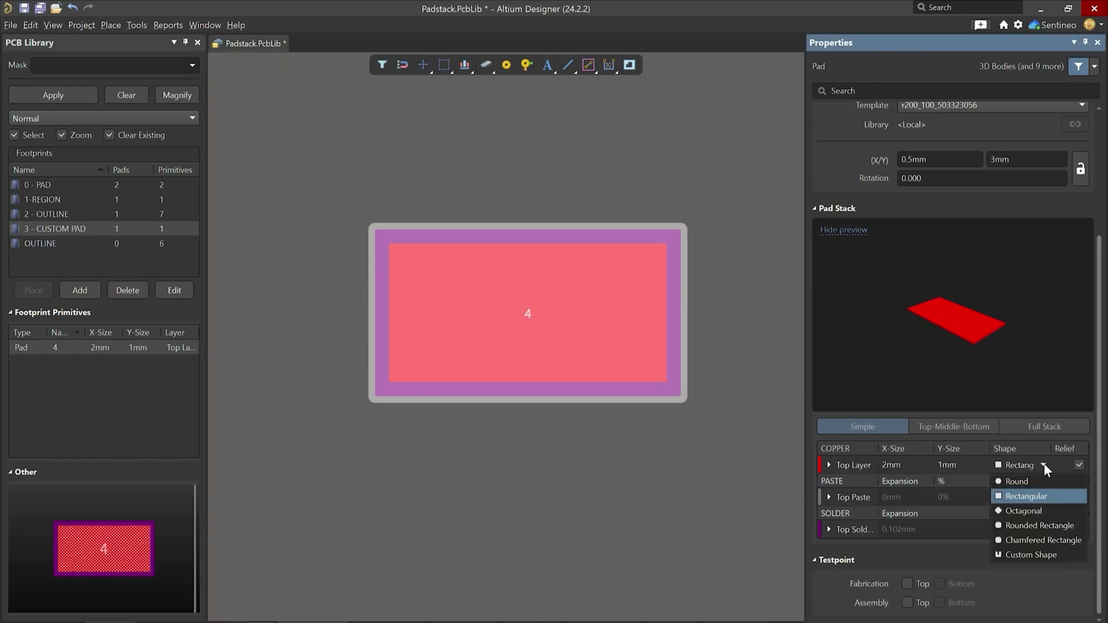
Set the pad's top-layer shape to Custom Shape and expand the Top Layer settings.
left_click(1034, 553)
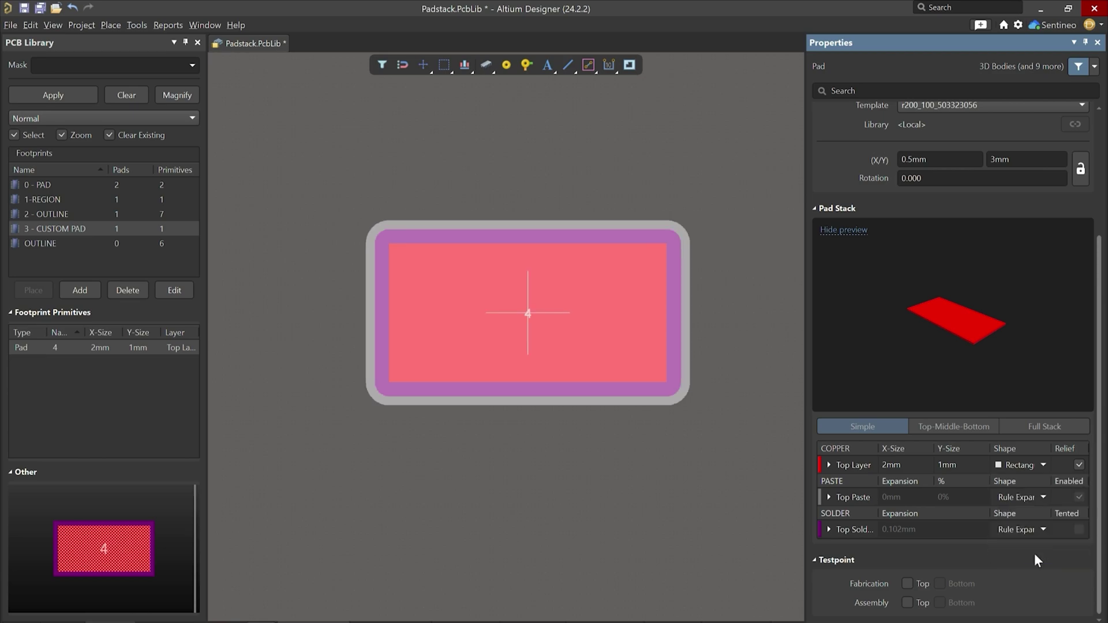
left_click(828, 464)
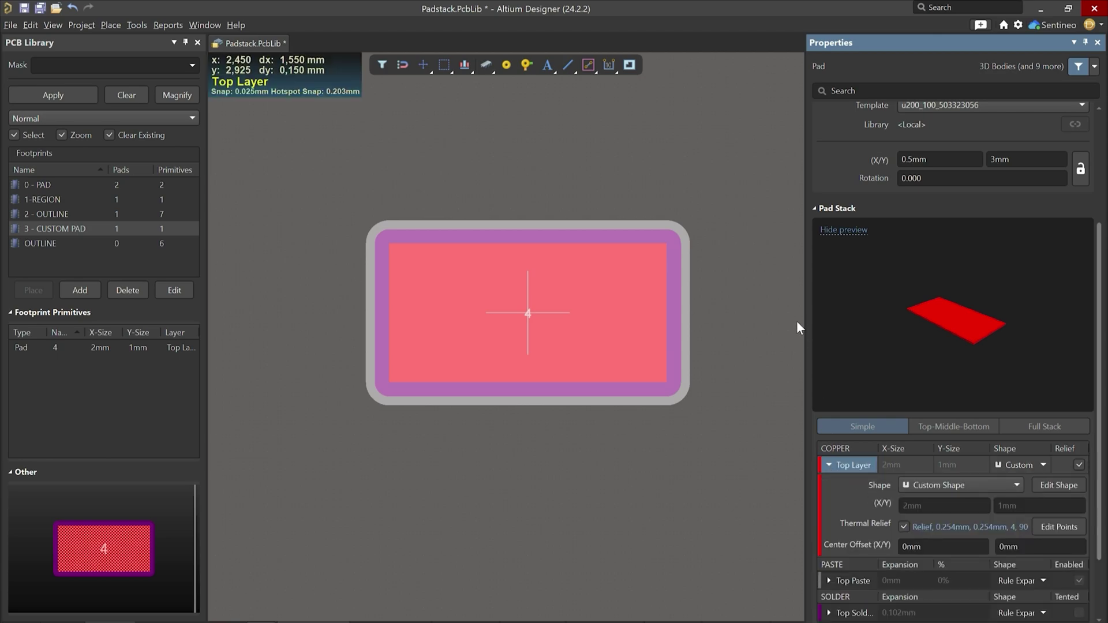
left_click_drag(805, 321, 781, 319)
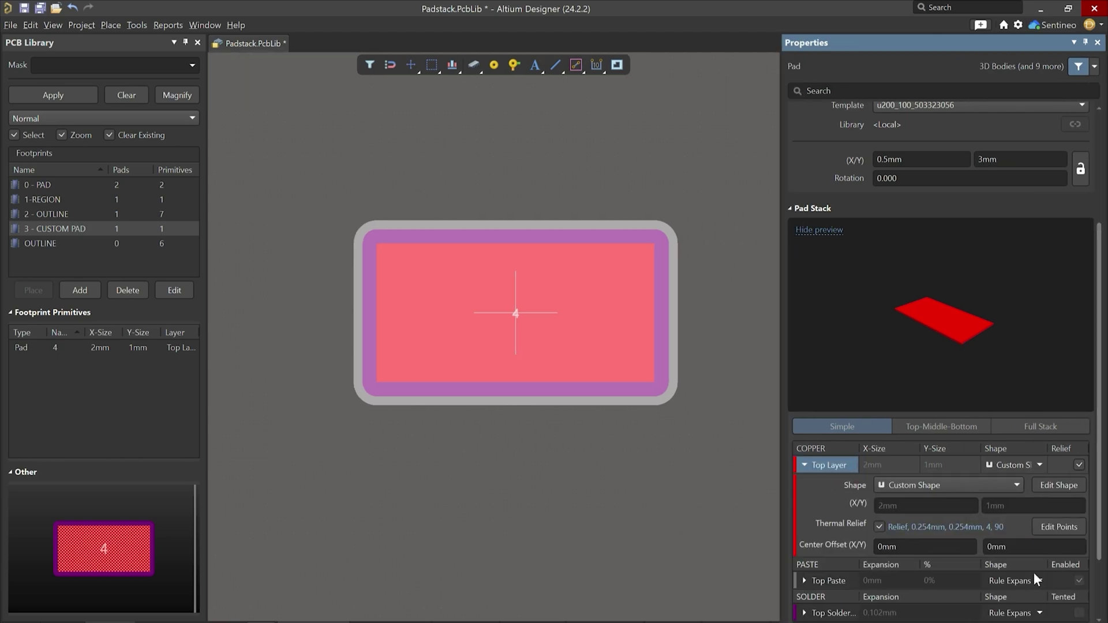
Reshape the outline: widen the right edge to 2.525mm and pull it into an arrow tip.
left_click(1045, 494)
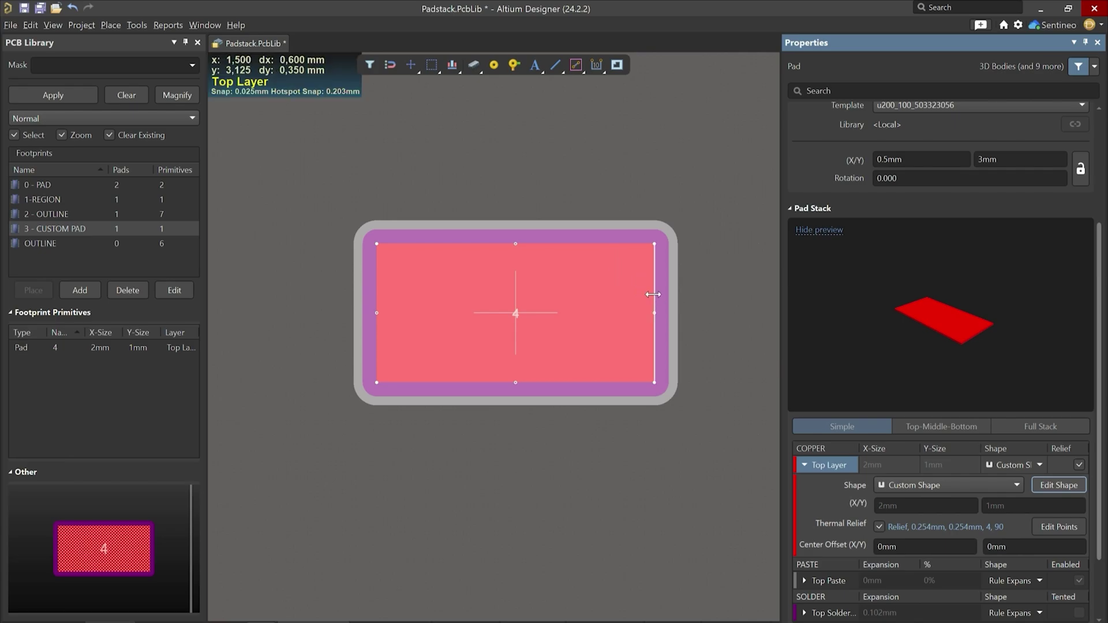
left_click_drag(653, 294, 709, 303)
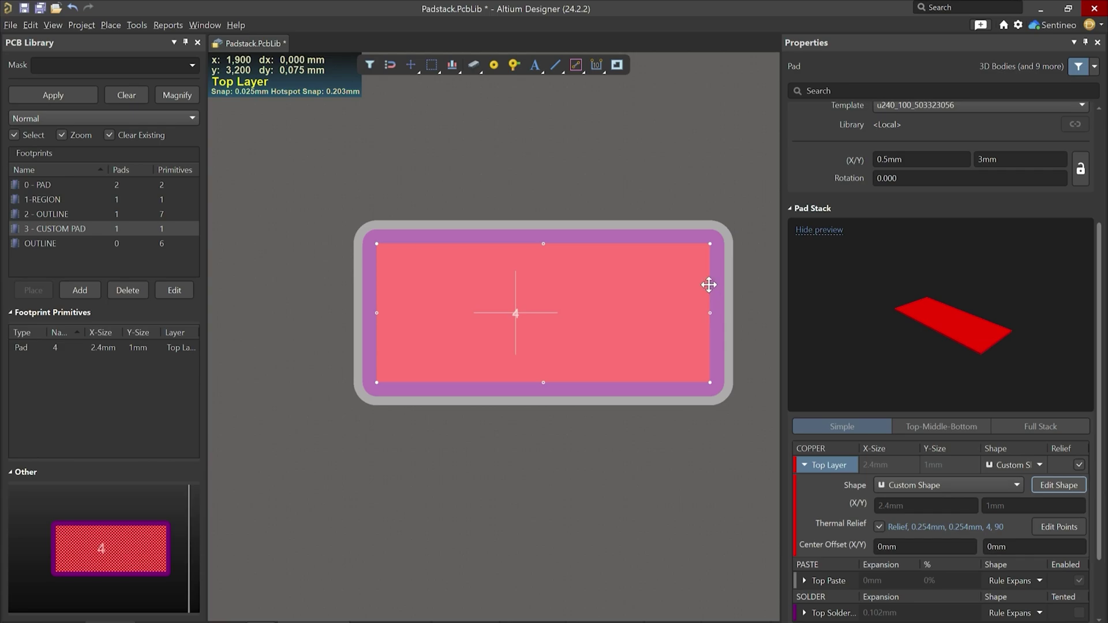
left_click_drag(709, 285, 711, 278)
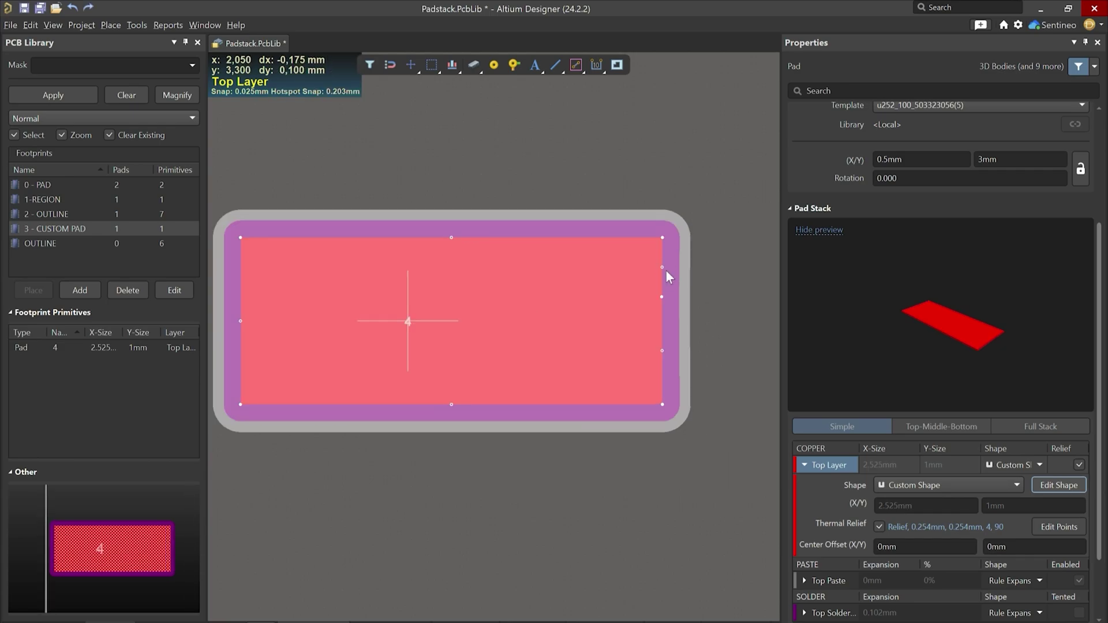
left_click(668, 266)
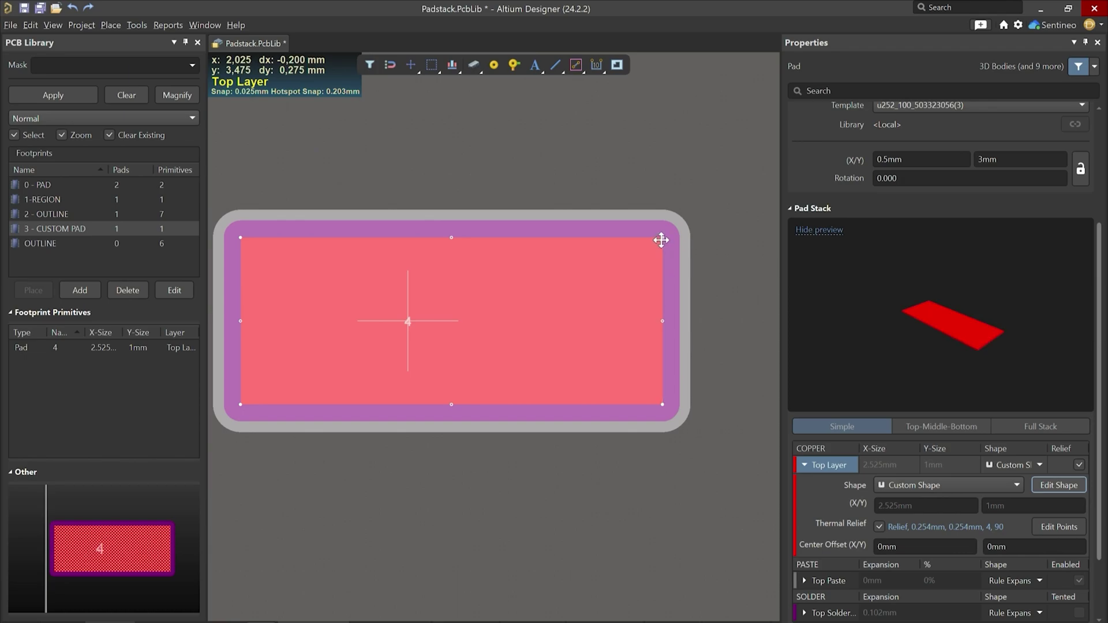
left_click_drag(667, 260, 748, 292)
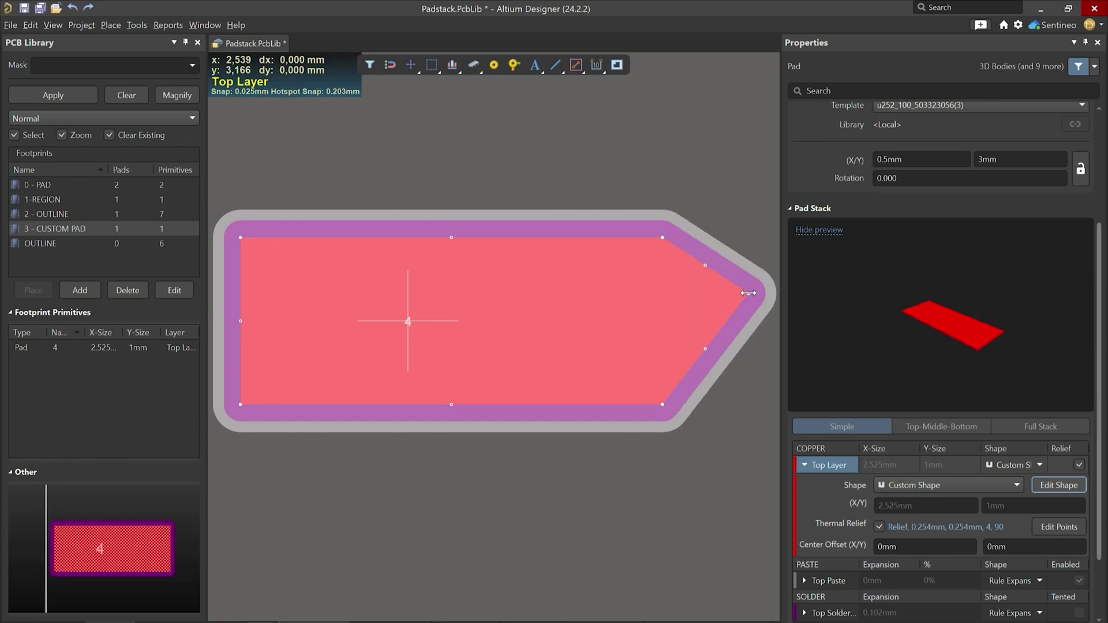
left_click(721, 436)
left_click(645, 367)
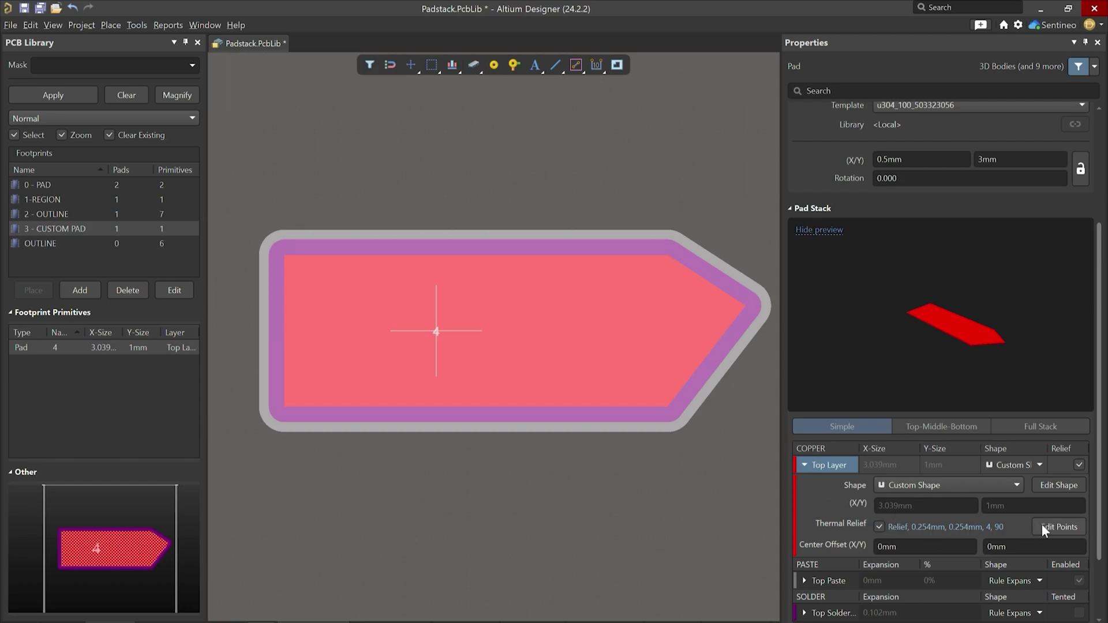
left_click(1079, 464)
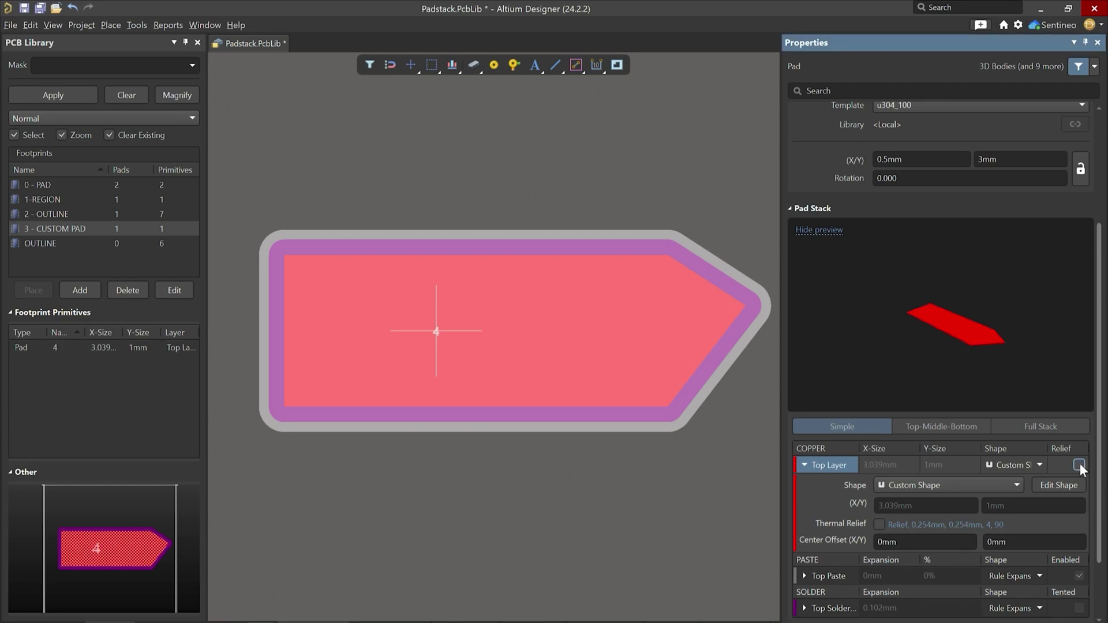
left_click(1078, 465)
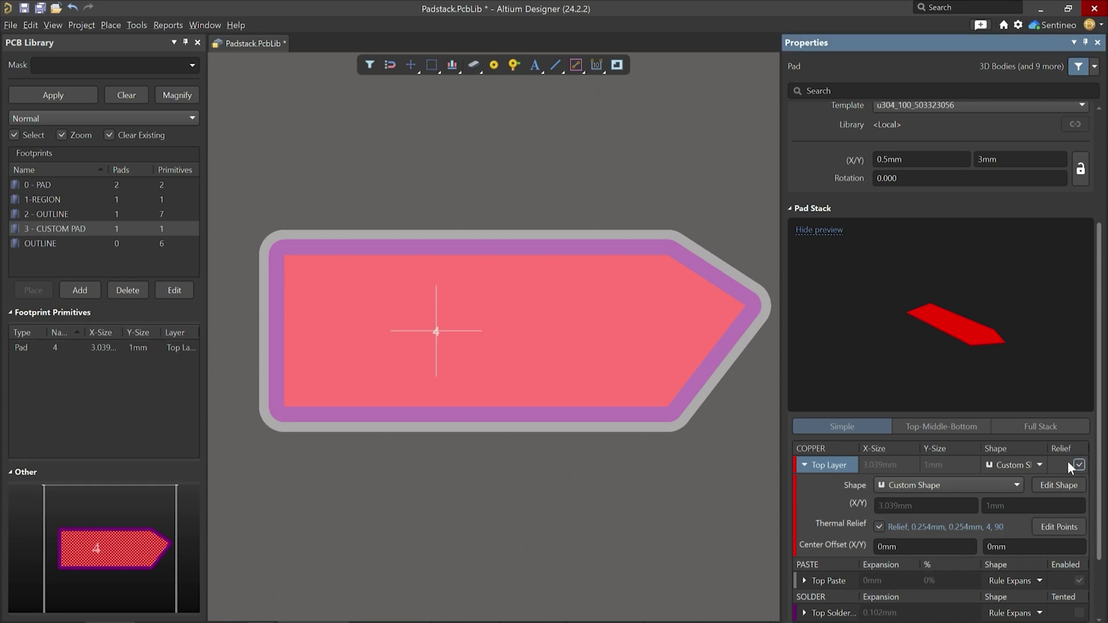
left_click(878, 525)
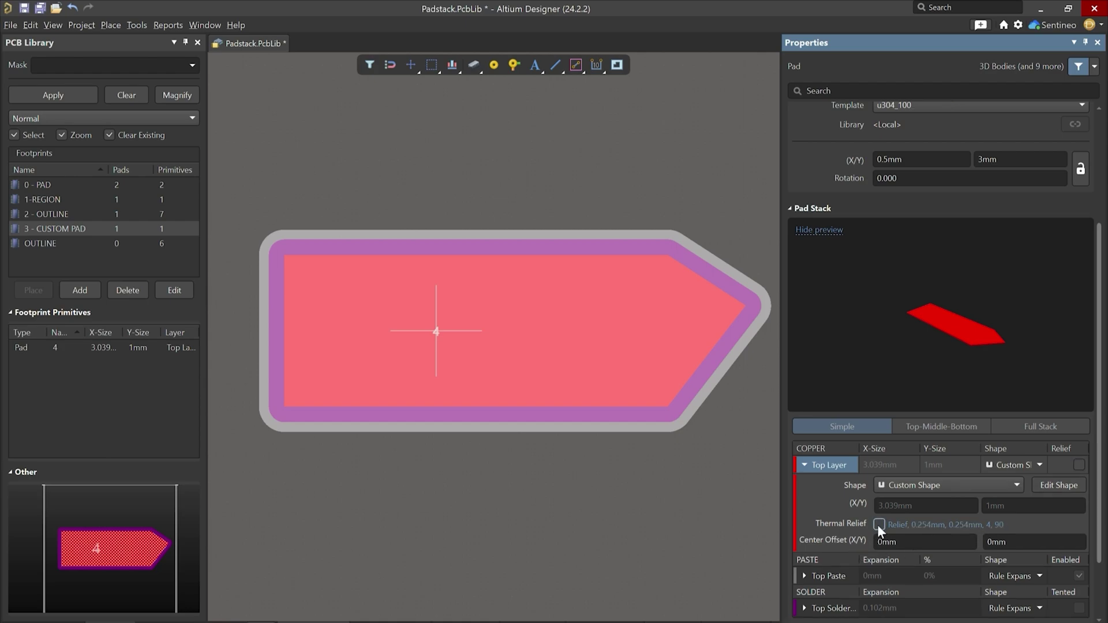
left_click(877, 524)
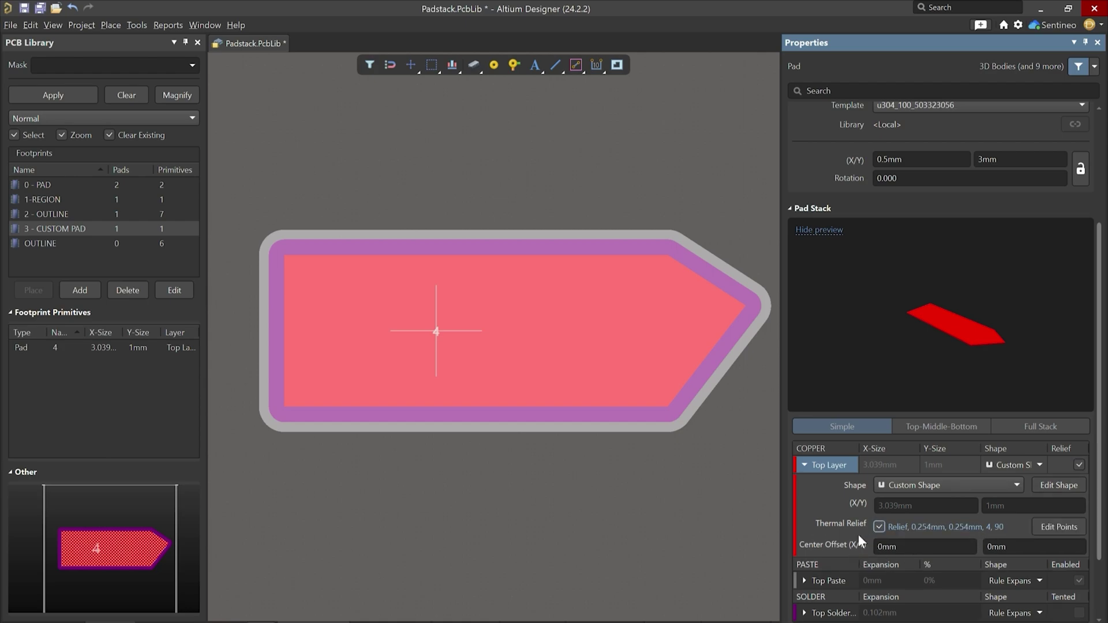
Place manual thermal relief spokes on the arrow pad's left and bottom edges.
left_click(1052, 527)
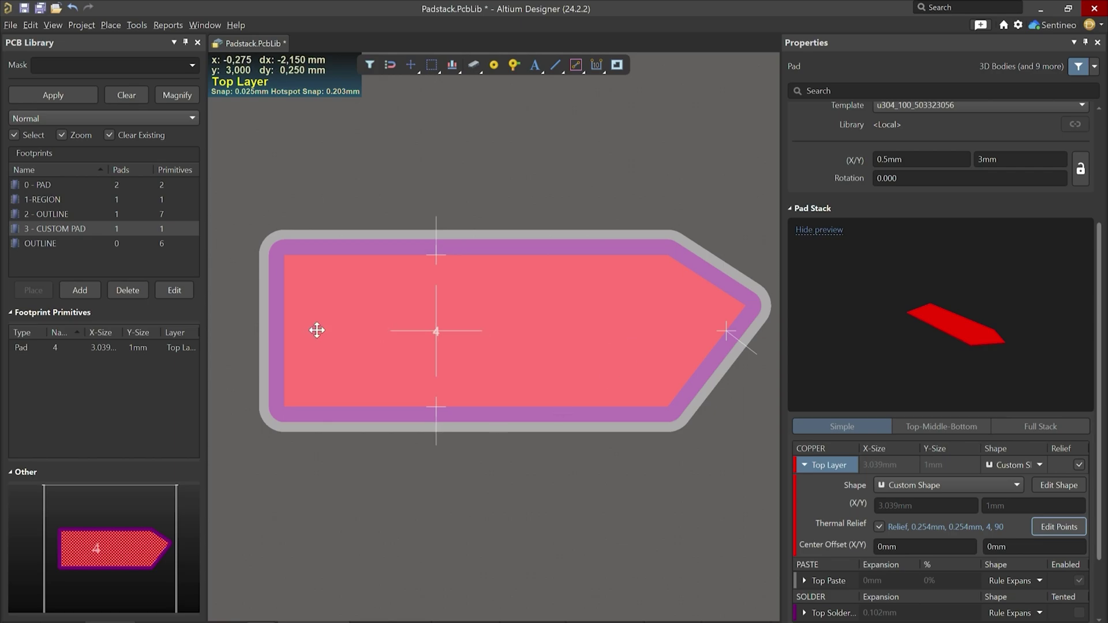
left_click(285, 324)
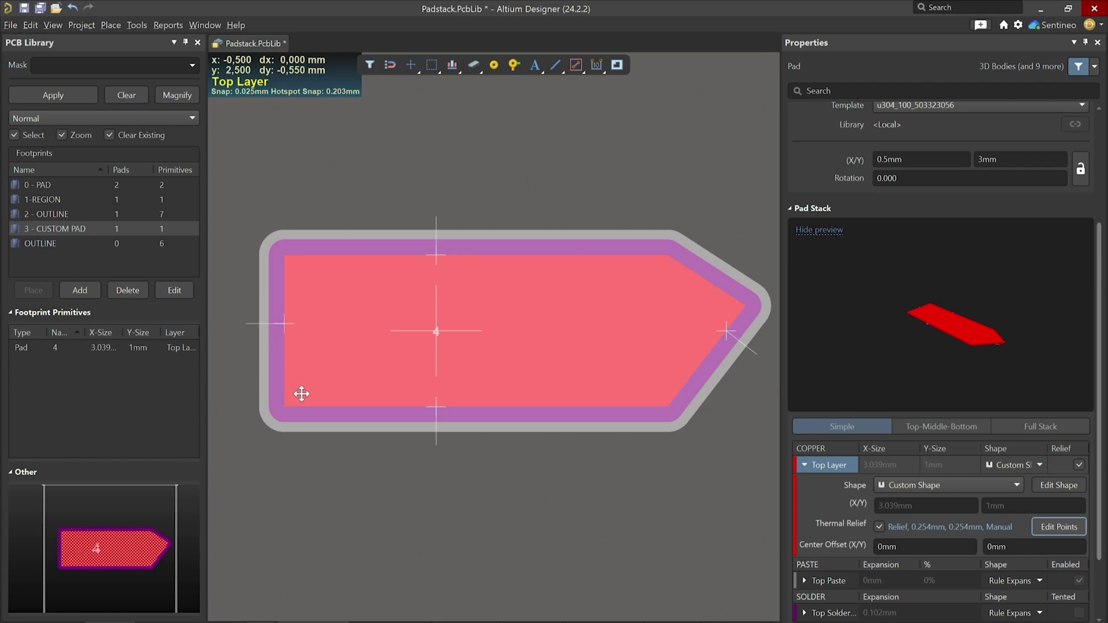
left_click(321, 408)
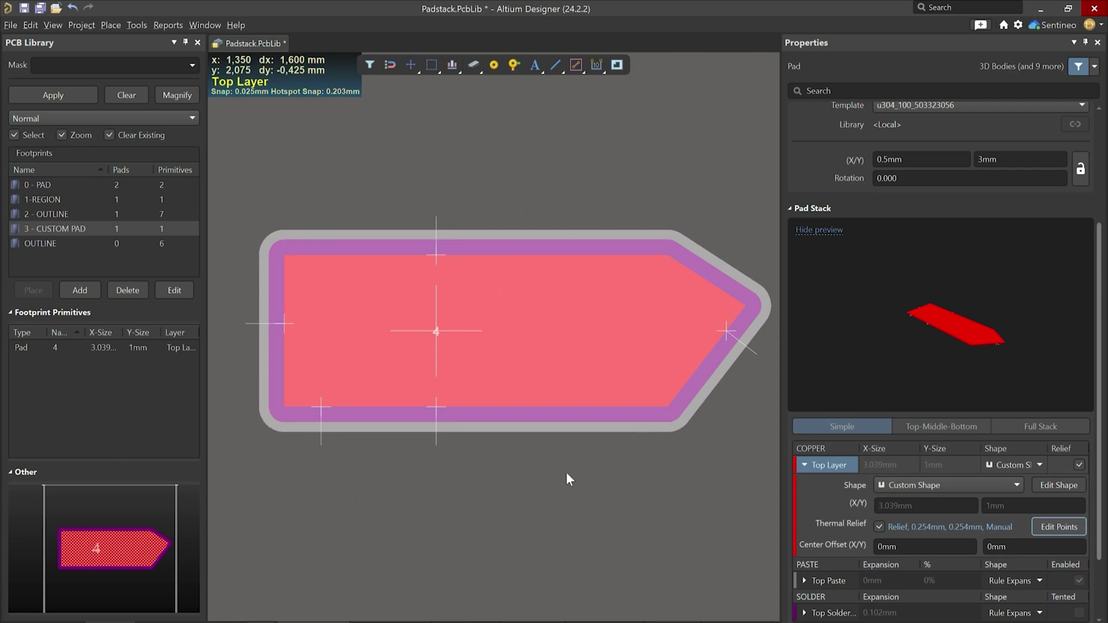
left_click(944, 535)
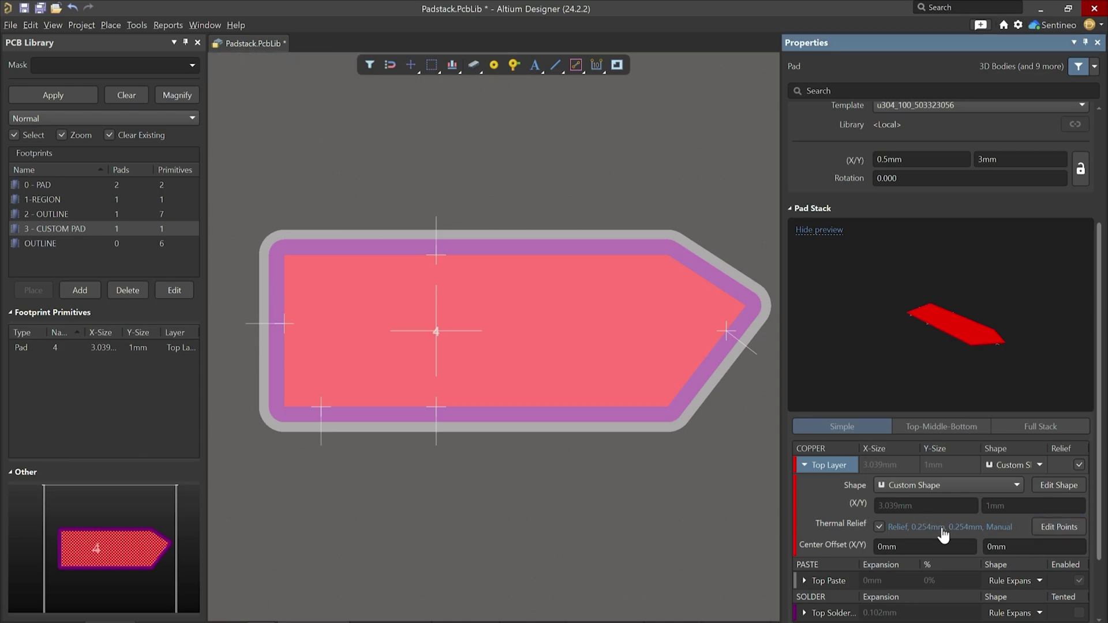
Use Relief Connect with manual conductors, 0.254mm width and a 0.5mm air gap.
left_click(942, 529)
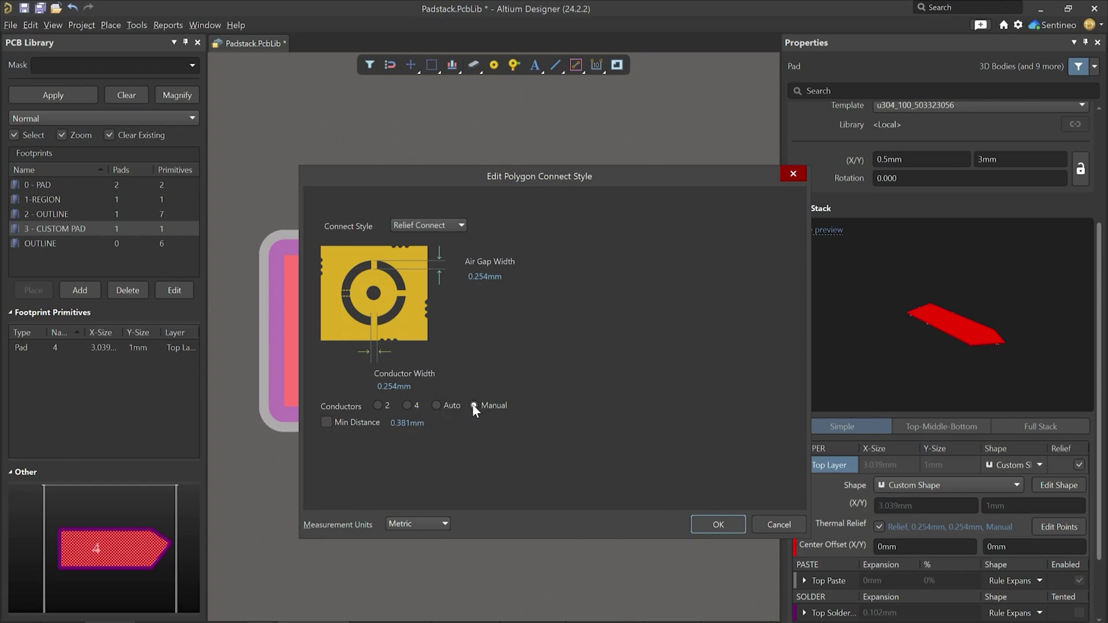
left_click(378, 406)
left_click(407, 405)
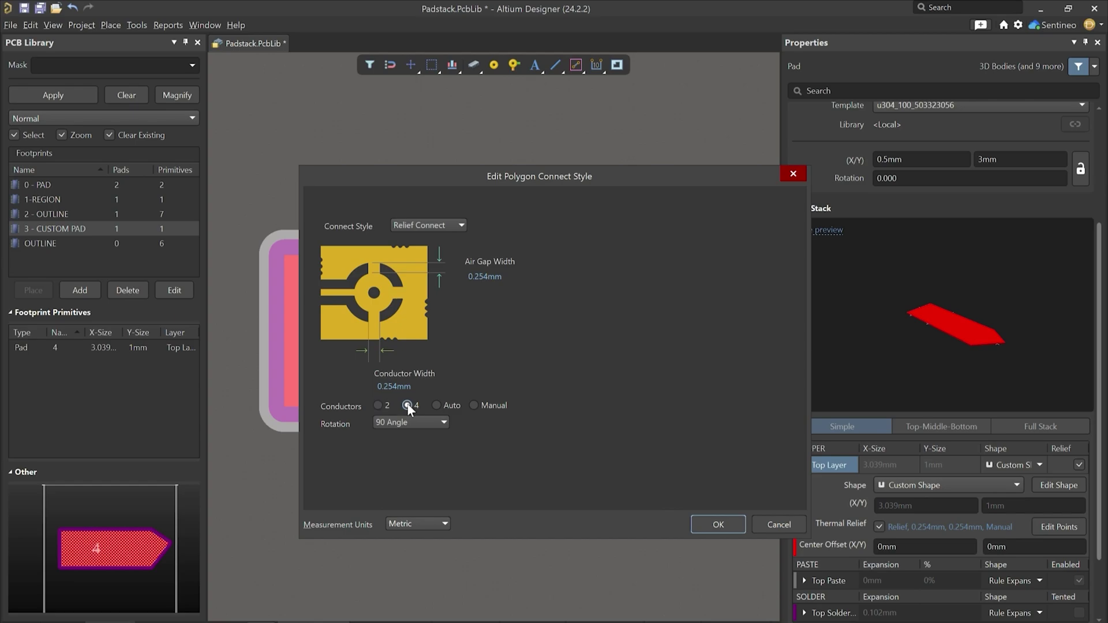
left_click(474, 406)
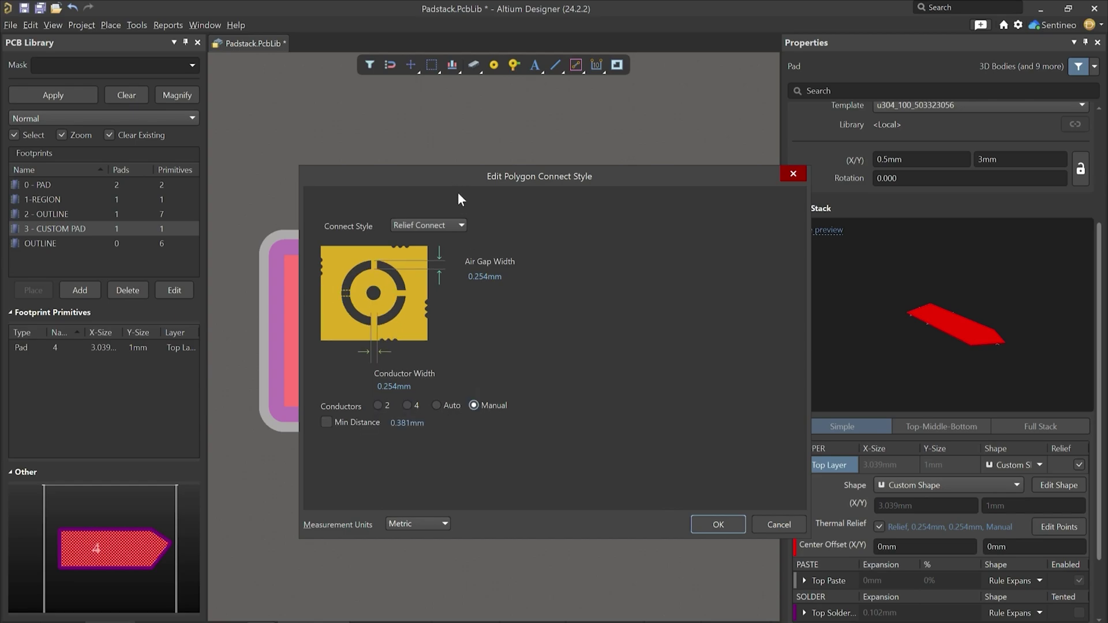
left_click(461, 224)
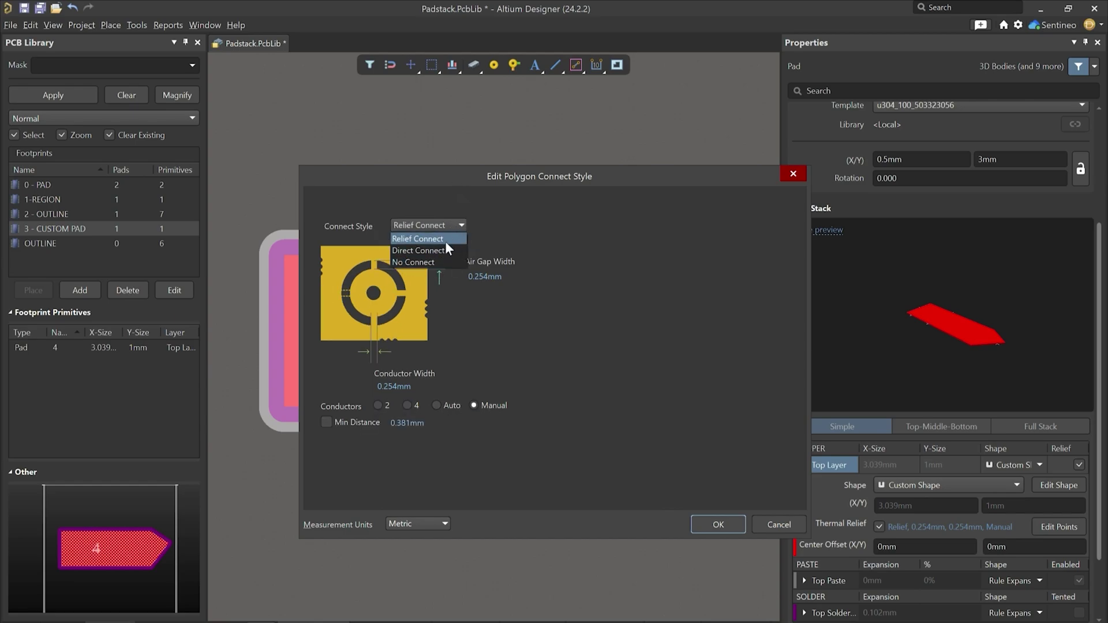
left_click(441, 251)
left_click(460, 224)
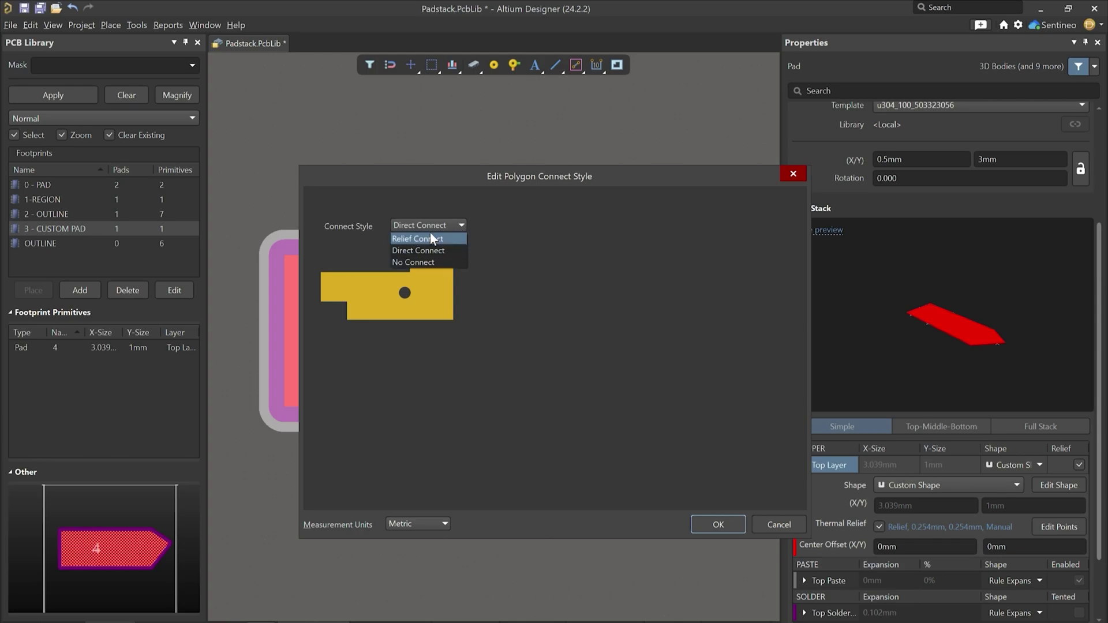
left_click(428, 235)
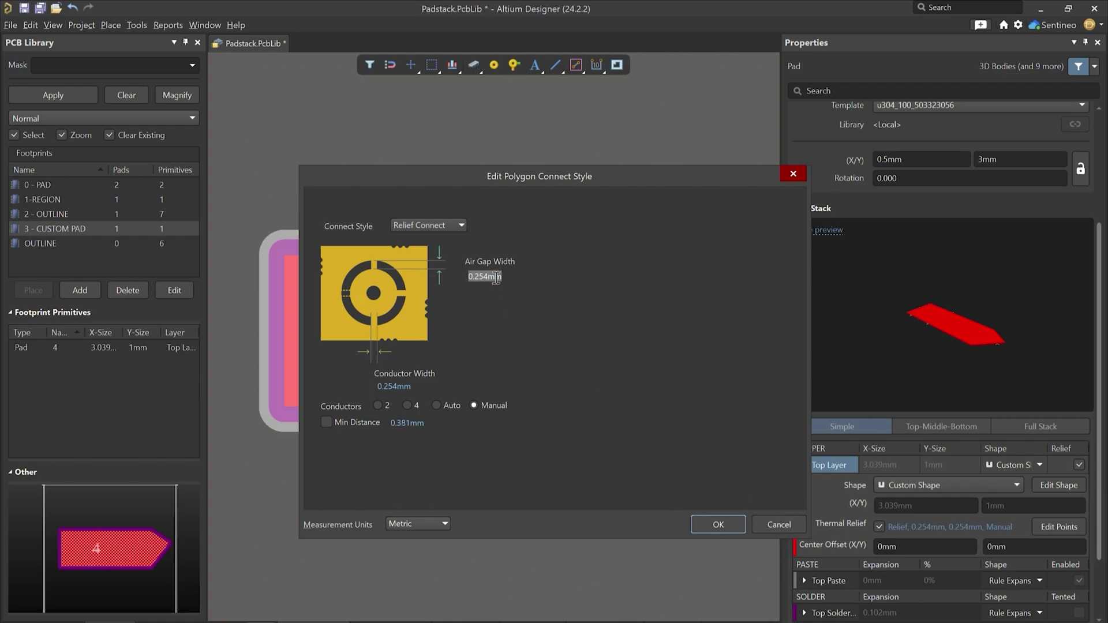
type("0.5mm")
left_click(699, 519)
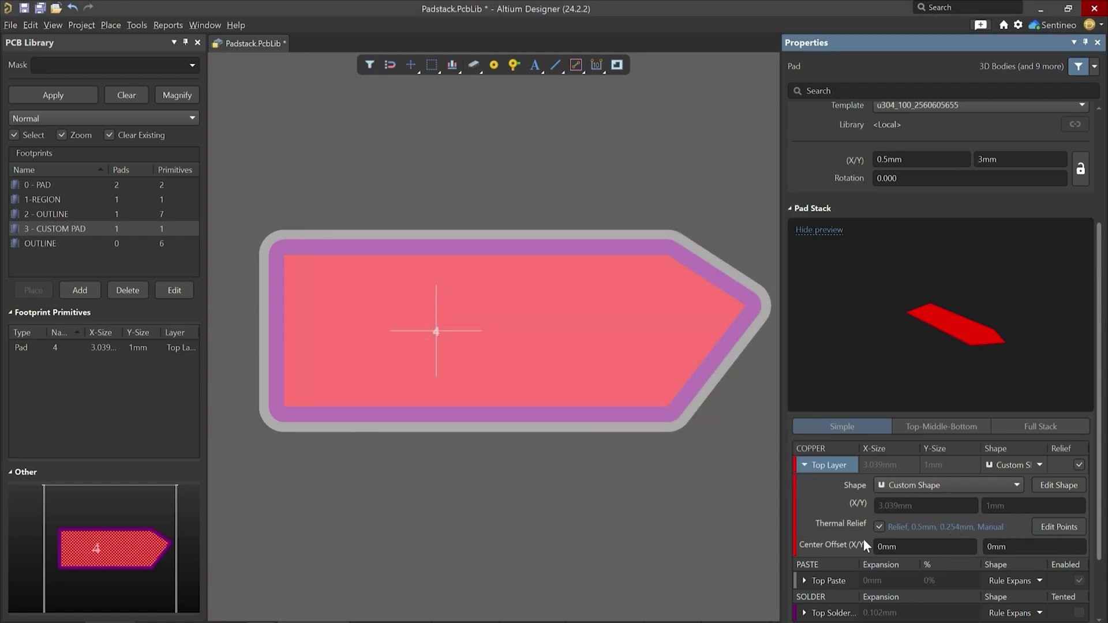
left_click(671, 515)
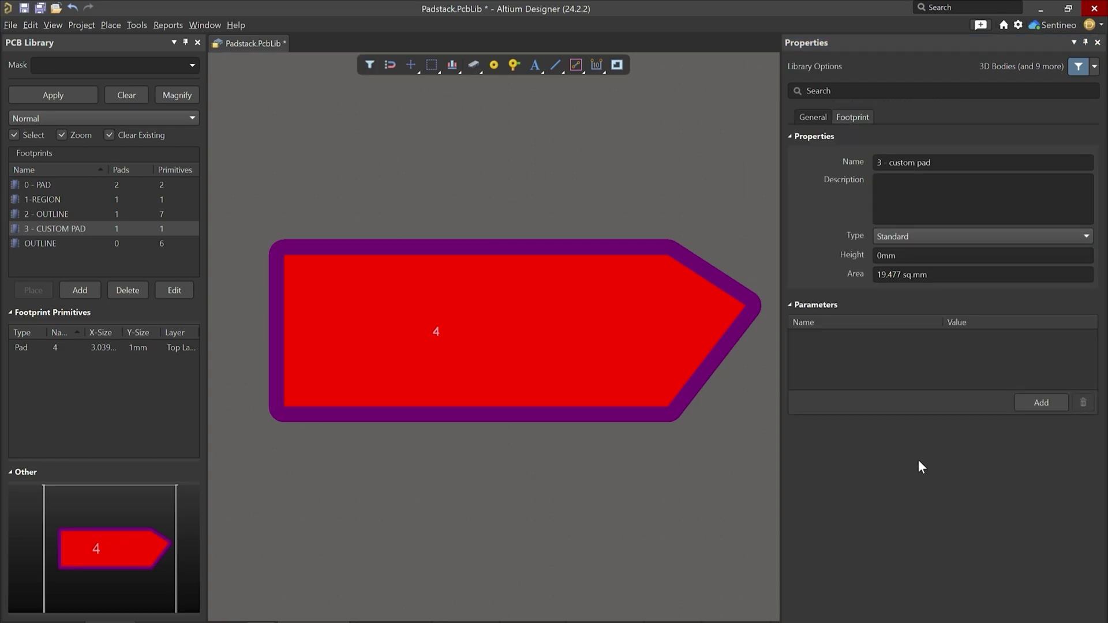
left_click(629, 341)
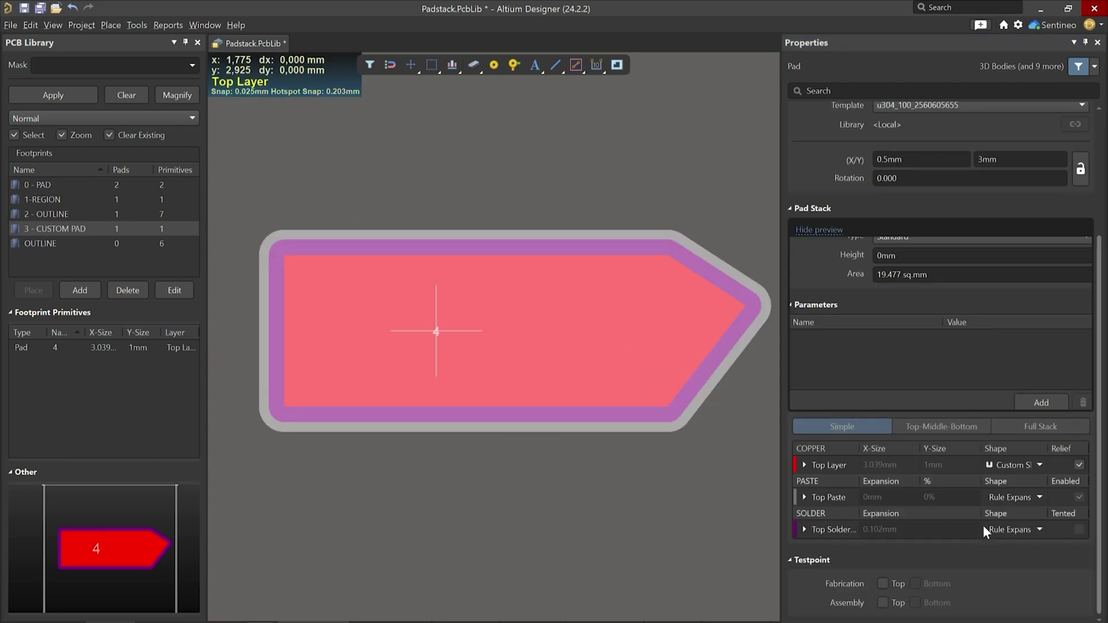
scroll(949, 536, "down", 3)
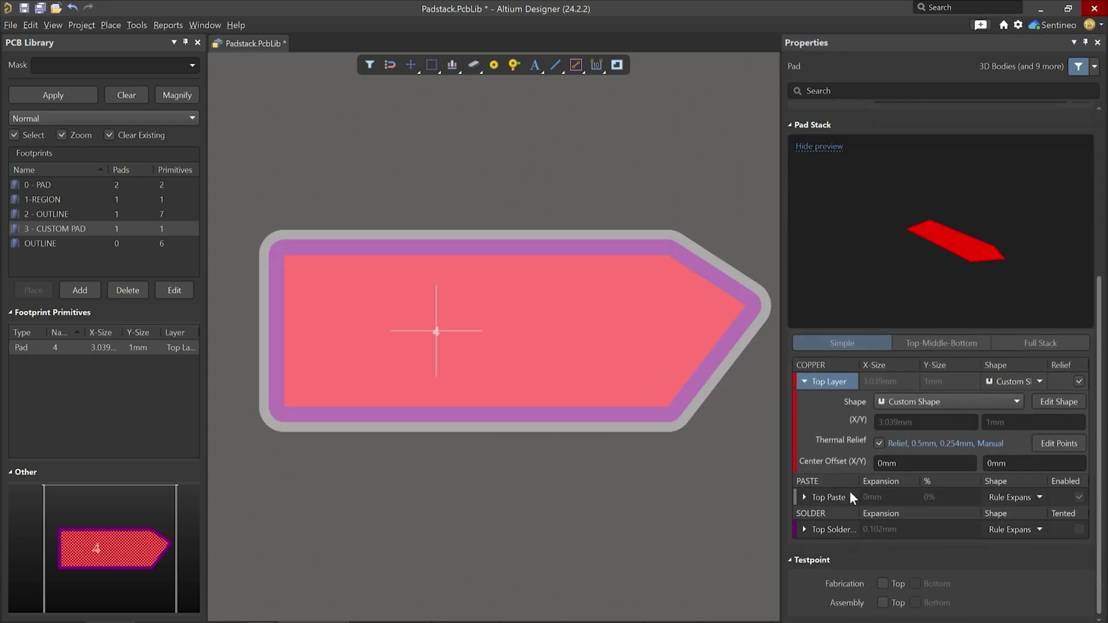
Set the top solder mask to a 0.2mm Manual Expansion and make it Tented.
left_click(806, 528)
left_click(1039, 453)
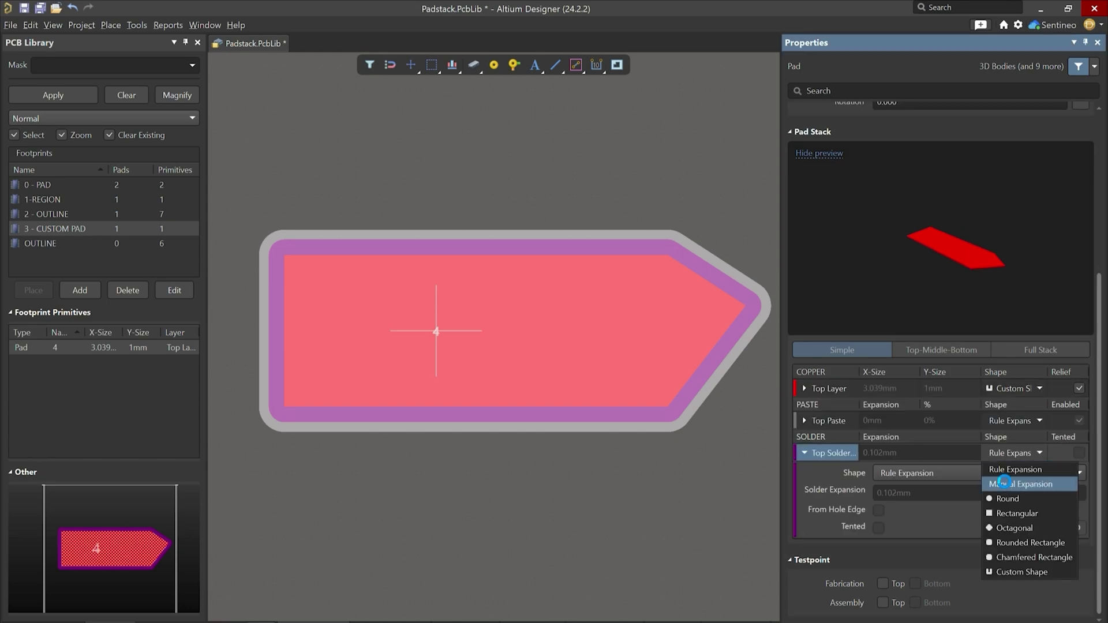
left_click(1020, 484)
left_click(895, 493)
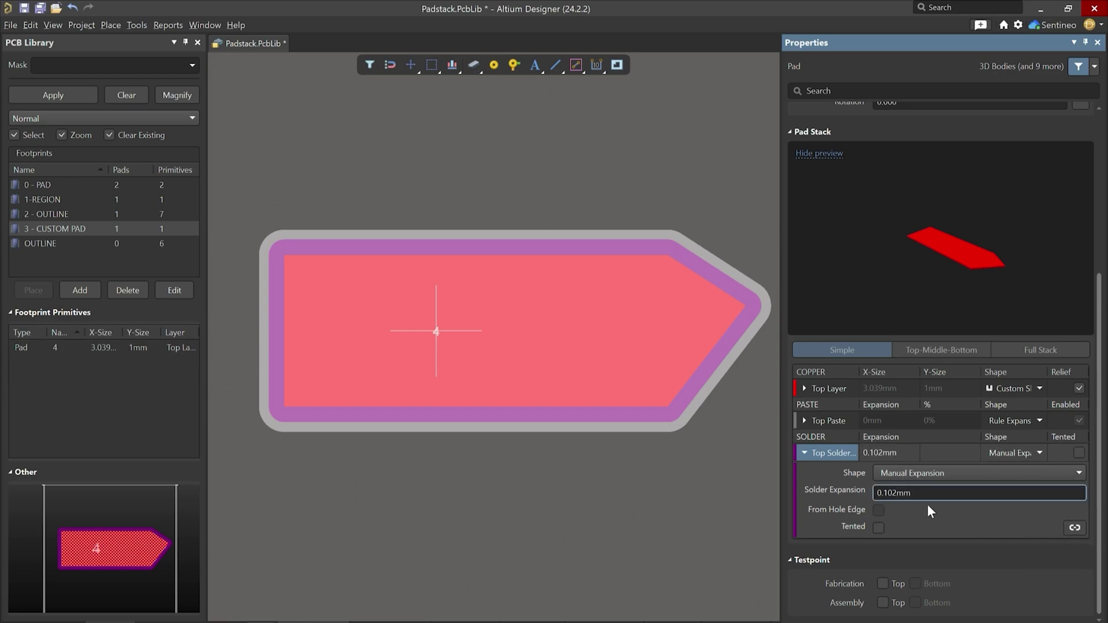
key("BackSpace")
key("BackSpace")
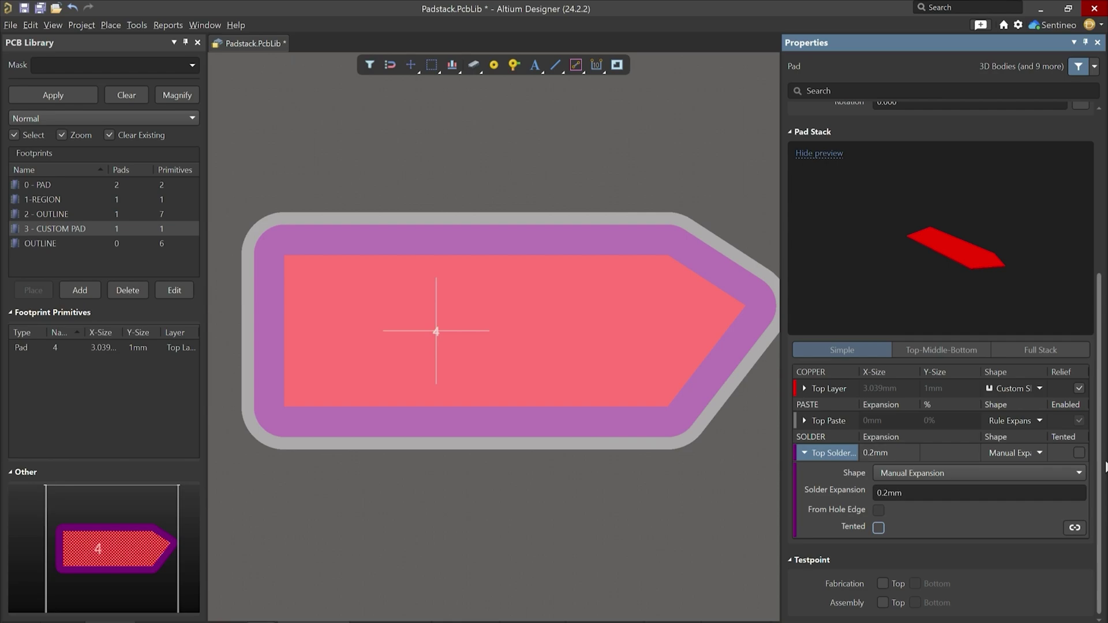
left_click(1079, 454)
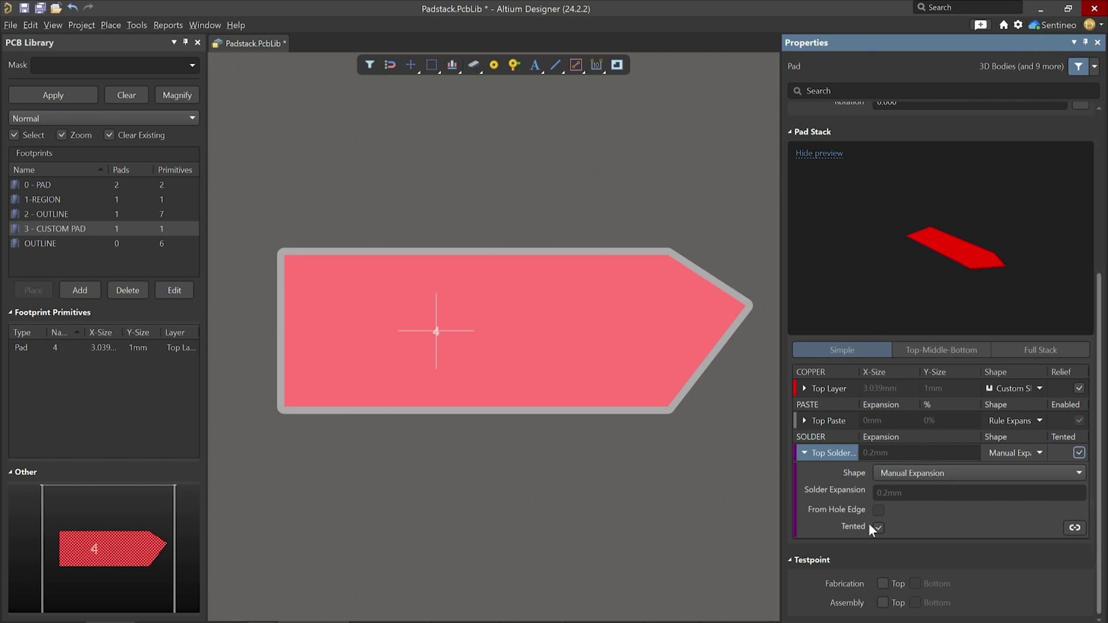
left_click(1077, 473)
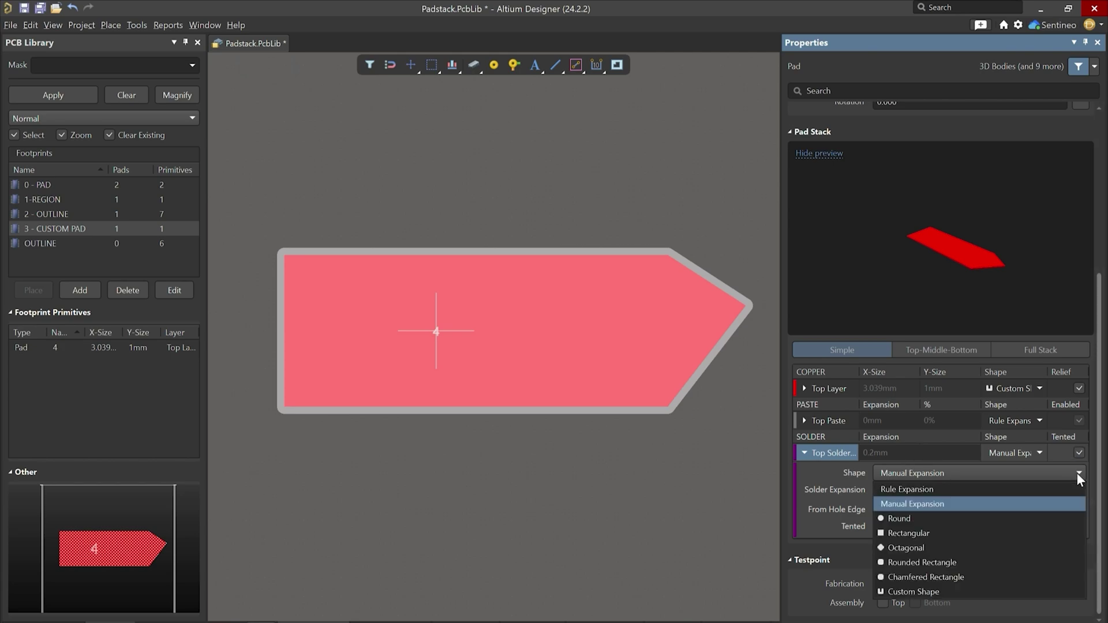
left_click(1076, 472)
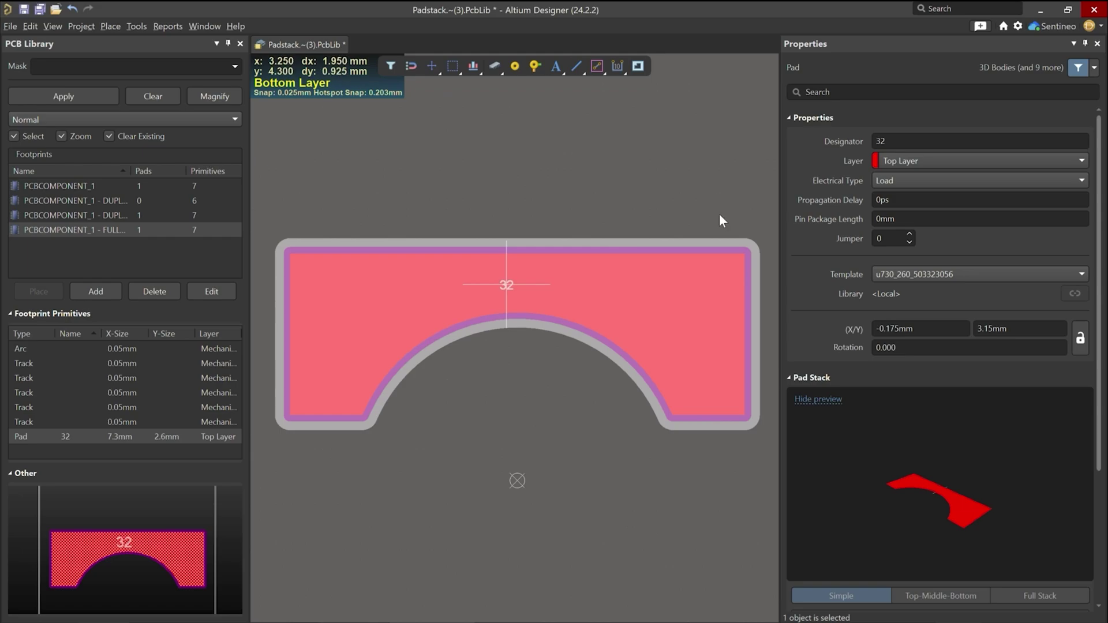
scroll(839, 348, "down", 1)
scroll(873, 489, "down", 2)
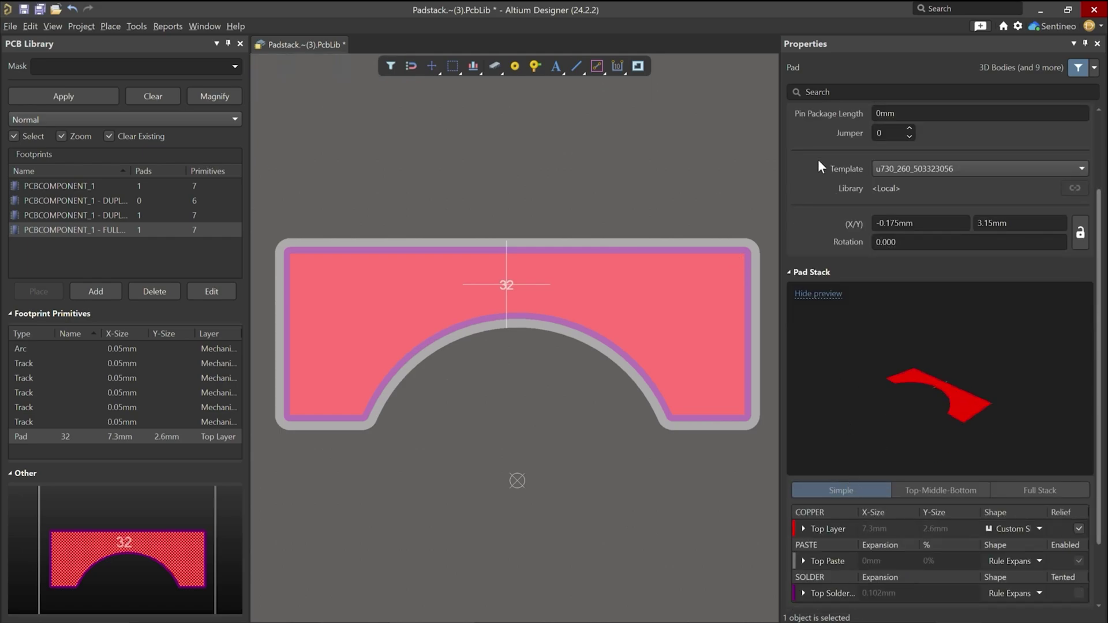
scroll(819, 173, "up", 1)
Set pad 32's layer to Multi-Layer and show its Full Stack copper layers.
left_click(926, 158)
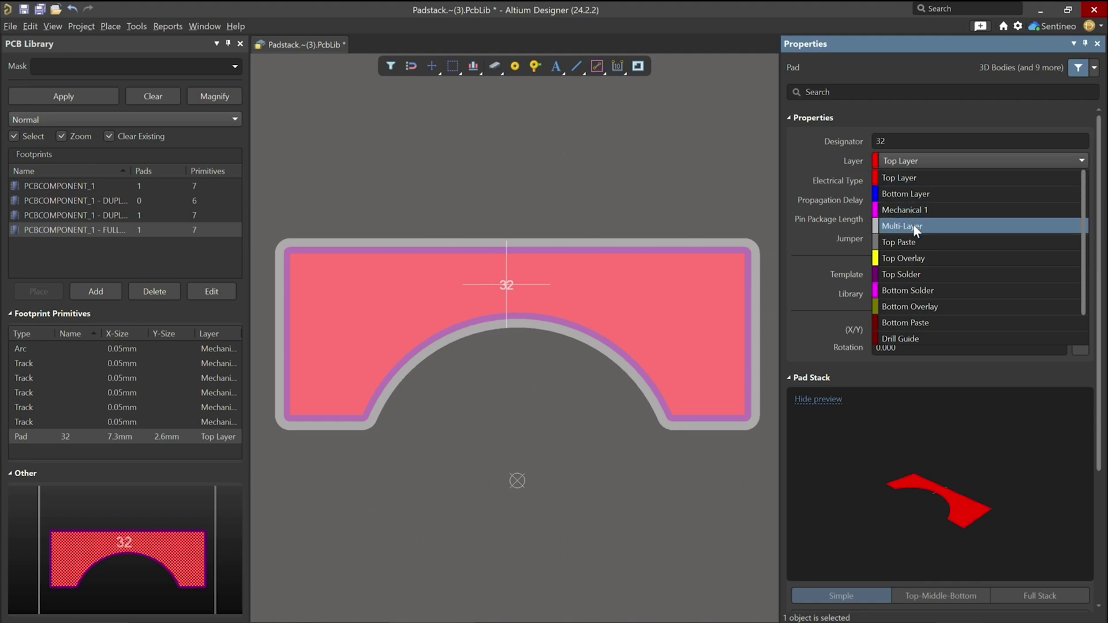
left_click(889, 225)
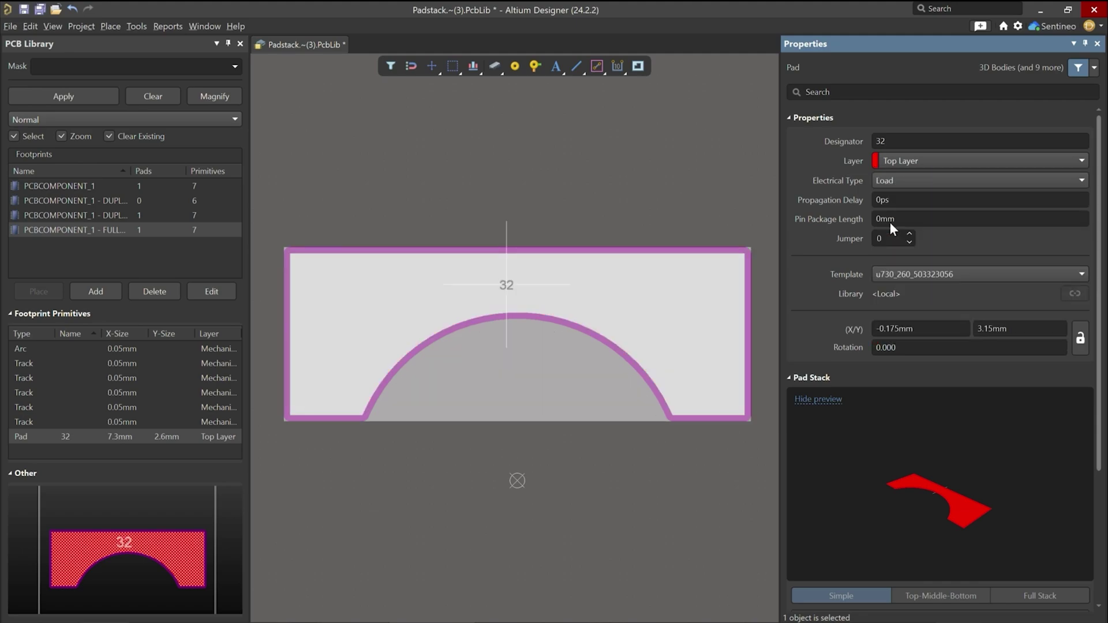
scroll(836, 276, "down", 3)
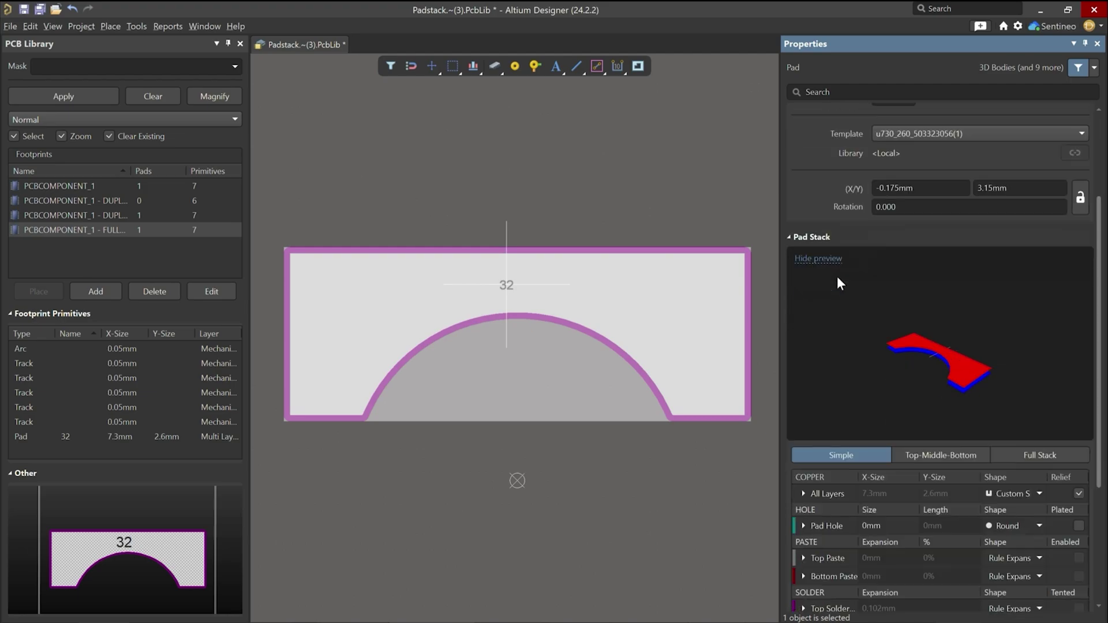
scroll(861, 381, "down", 3)
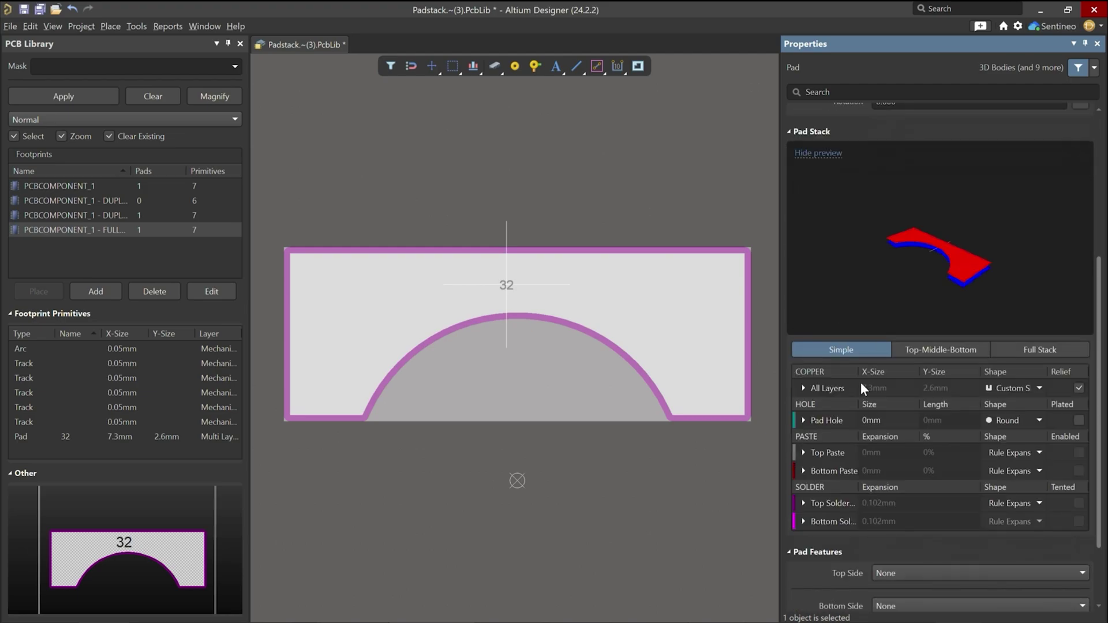
left_click(1039, 349)
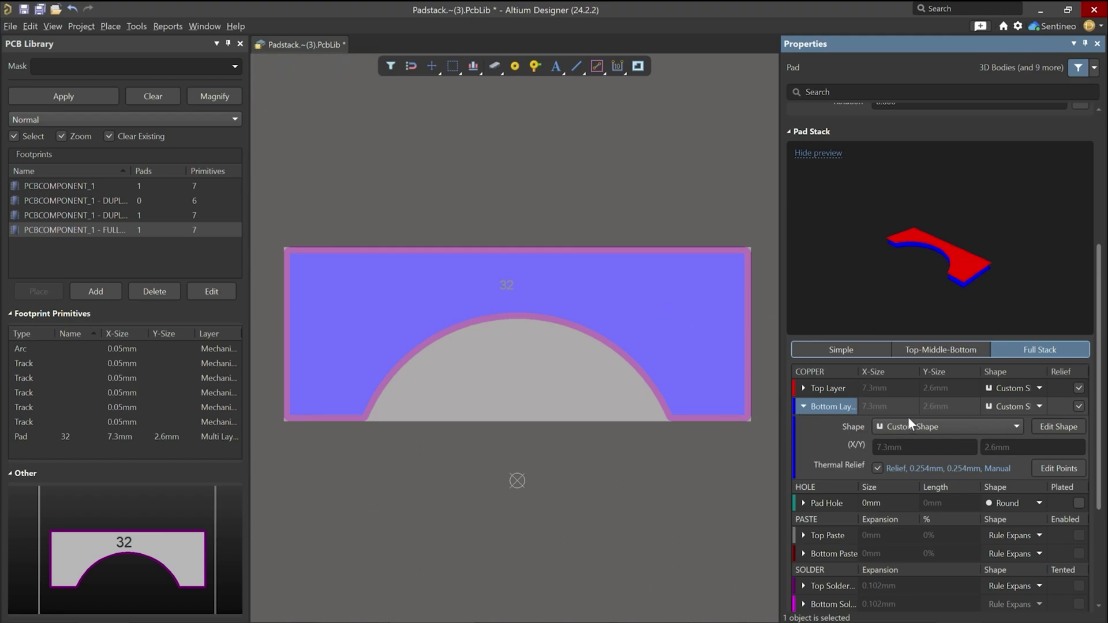
Shrink pad 32's bottom-layer custom shape to 6.675 mm wide by moving its left edge inward.
left_click(1044, 425)
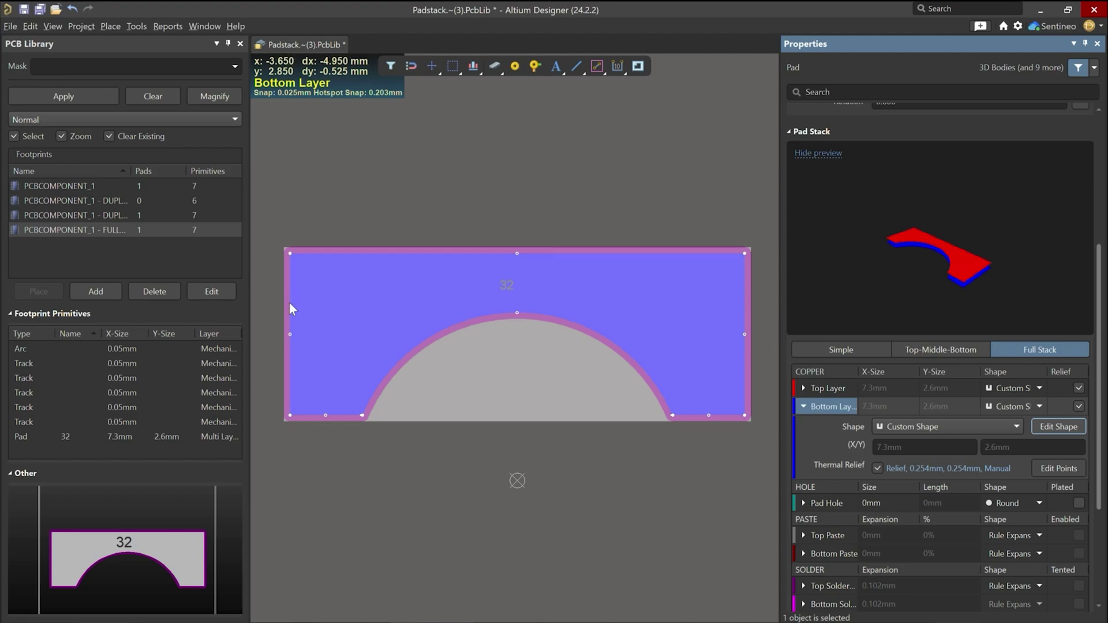
left_click_drag(291, 302, 329, 301)
left_click(401, 485)
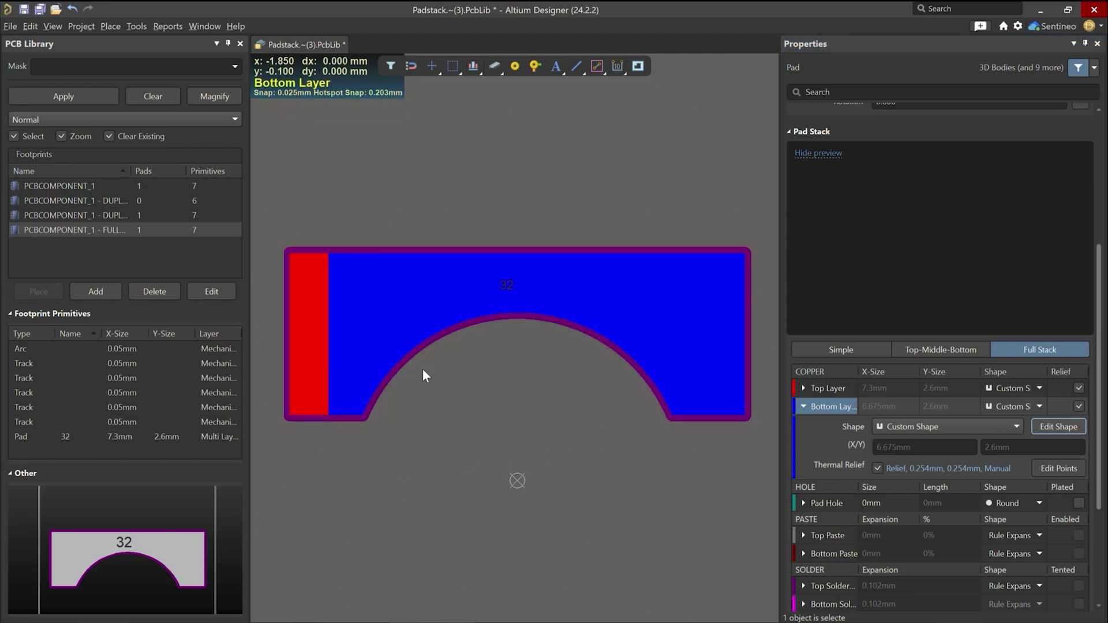
Reselect pad 32 and rotate the 3D Pad Stack preview to compare bottom and top layers.
left_click(433, 308)
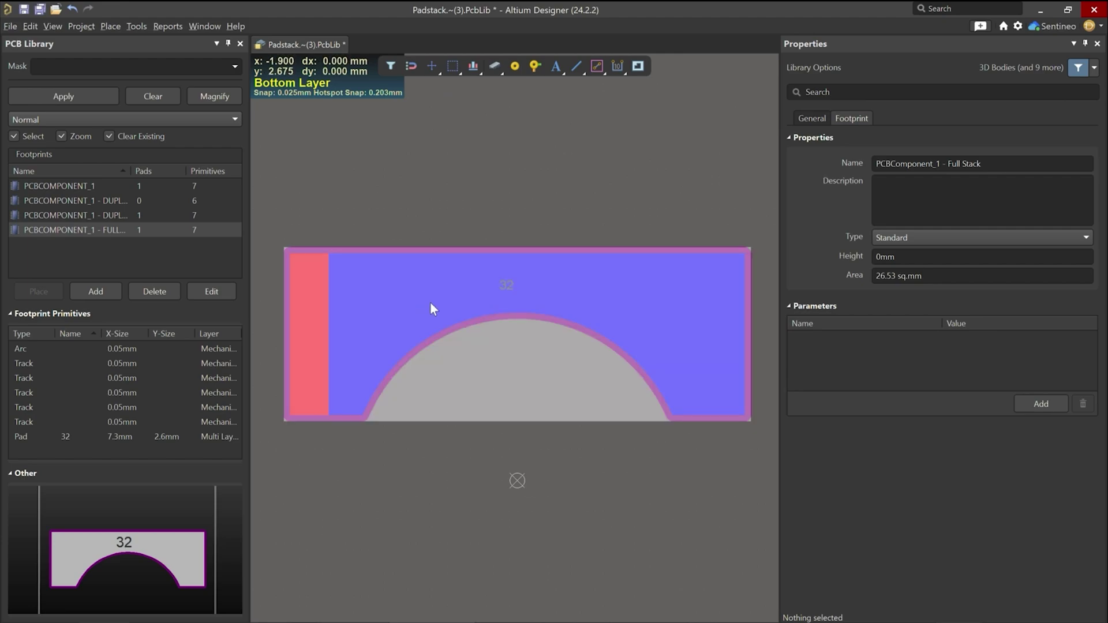
left_click(485, 330)
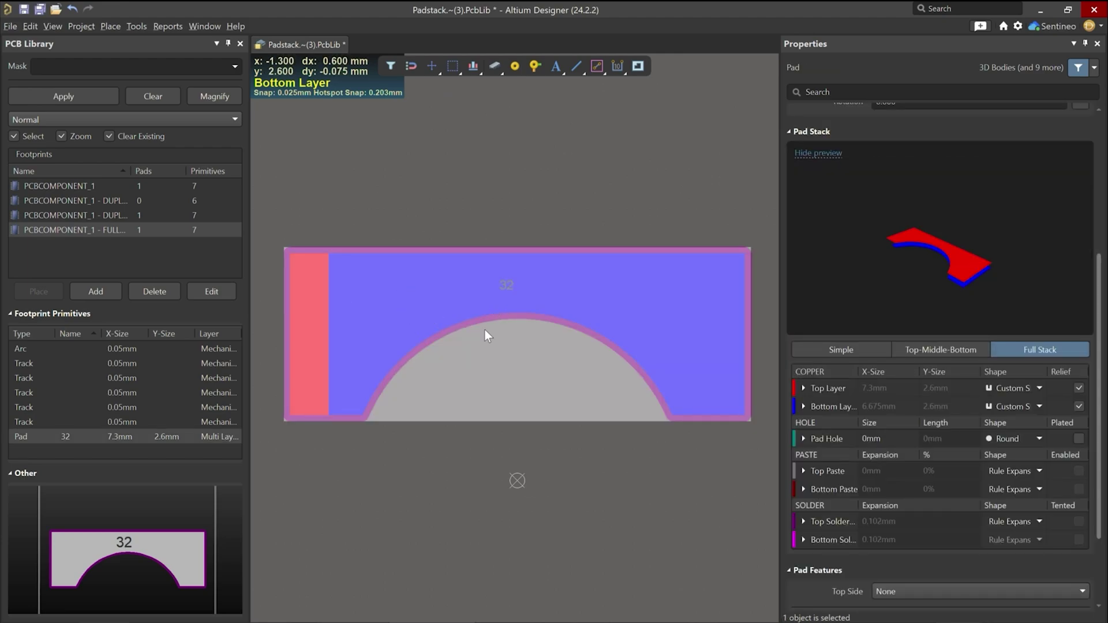
mouse_move(919, 256)
left_mouse_down()
mouse_move(952, 215)
mouse_move(947, 260)
left_mouse_up()
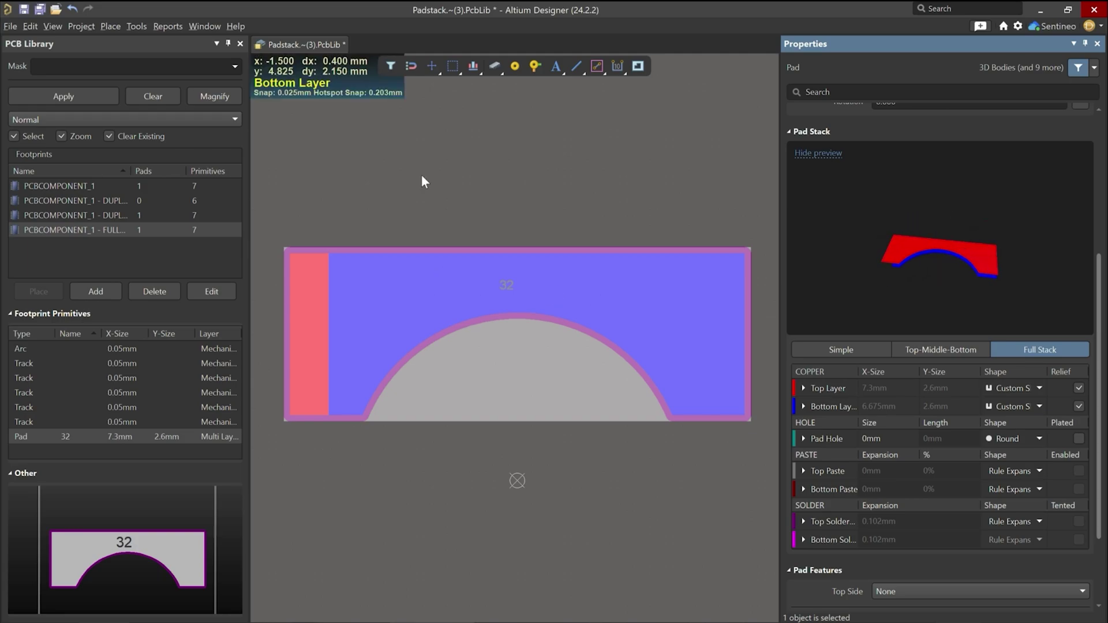
Widen pad 32's bottom-layer shape to 7.925 mm by moving its left edge outward, checking the preview.
left_click(803, 407)
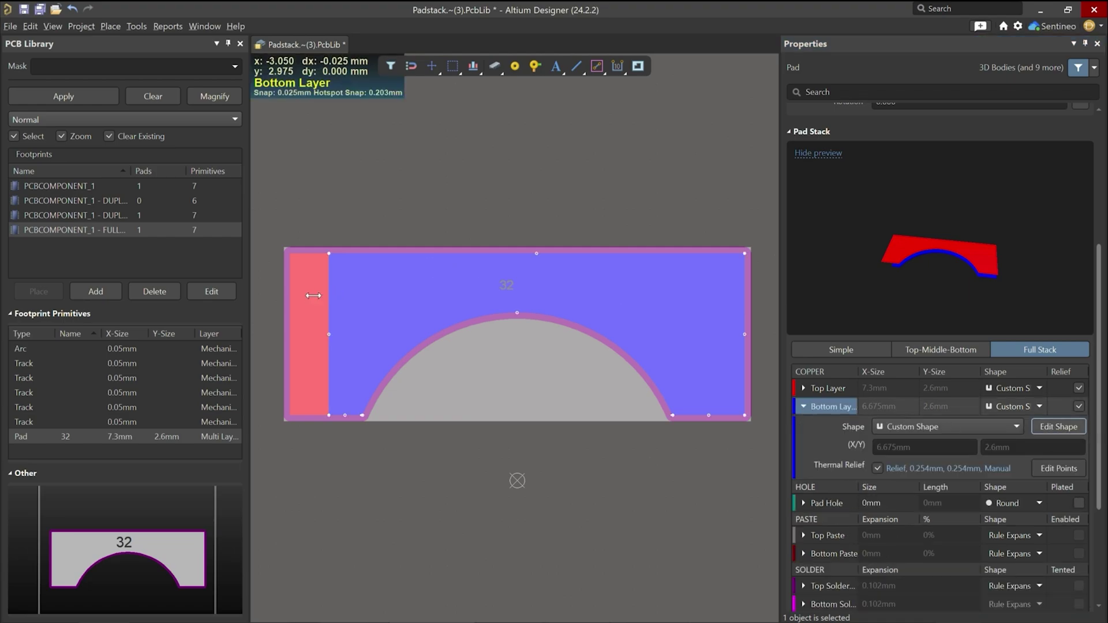
mouse_move(289, 295)
left_mouse_down()
mouse_move(249, 297)
mouse_move(264, 298)
left_mouse_up()
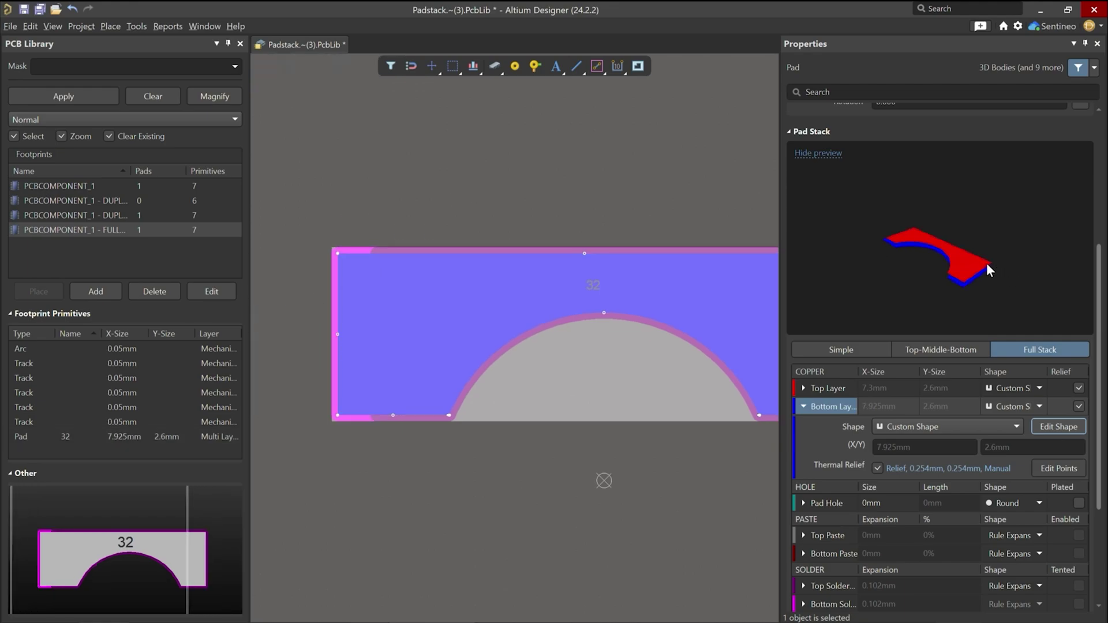
mouse_move(990, 261)
left_mouse_down()
mouse_move(1013, 278)
mouse_move(999, 276)
left_mouse_up()
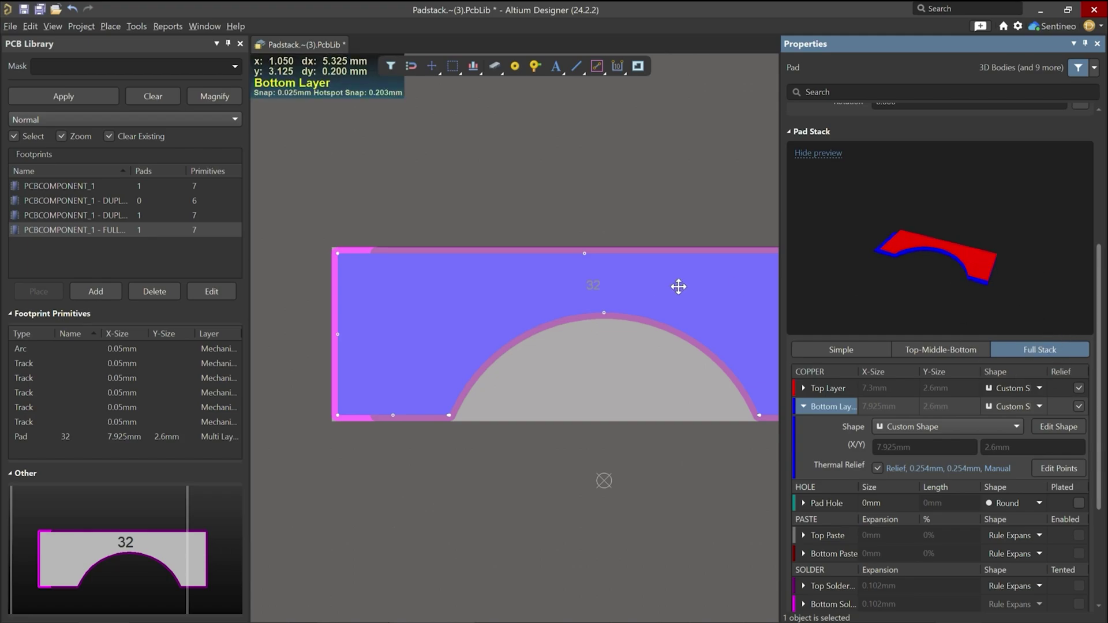
right_click_drag(667, 287, 639, 285)
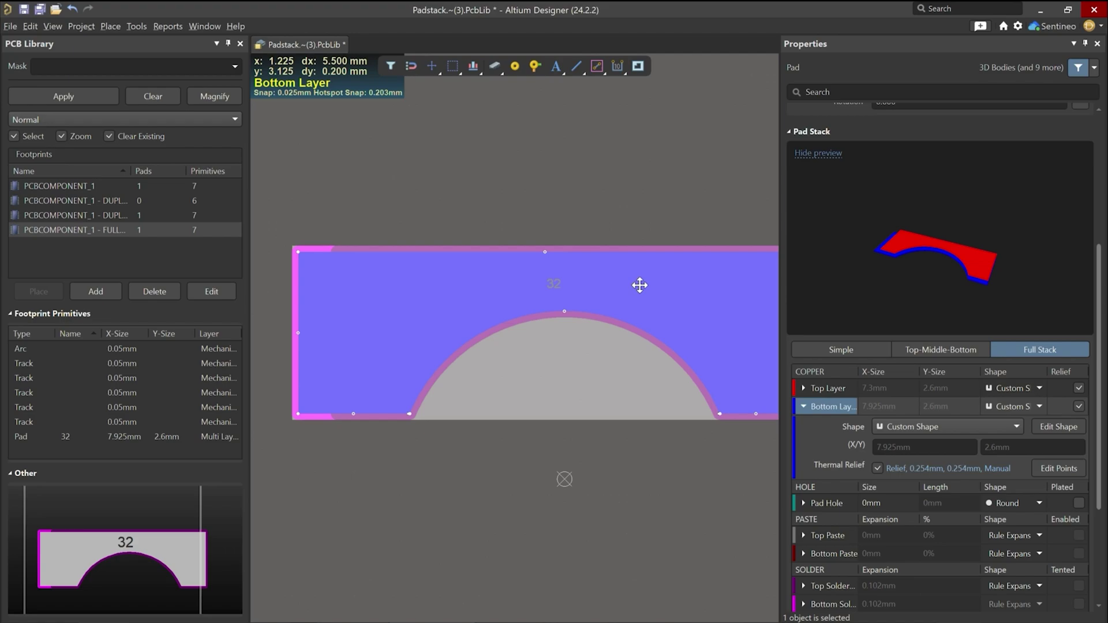